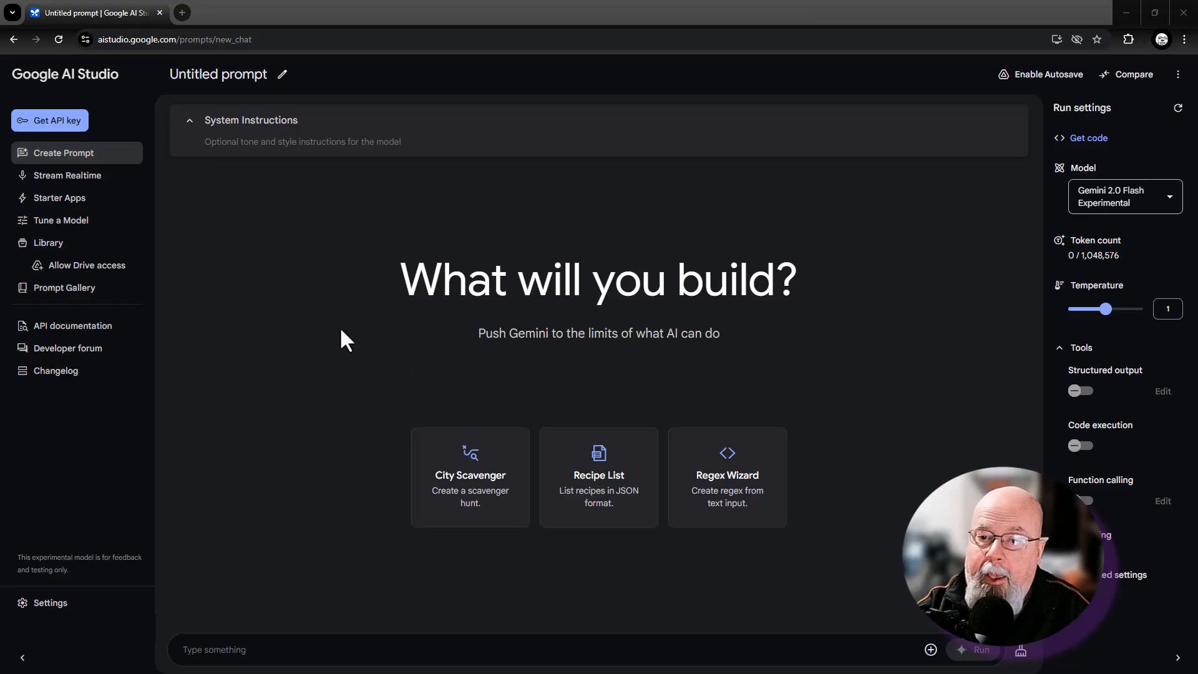
Start a realtime Gemini session that shares the Gemini Project Learning window.
{"action": "left_click", "coordinate": [47, 177]}
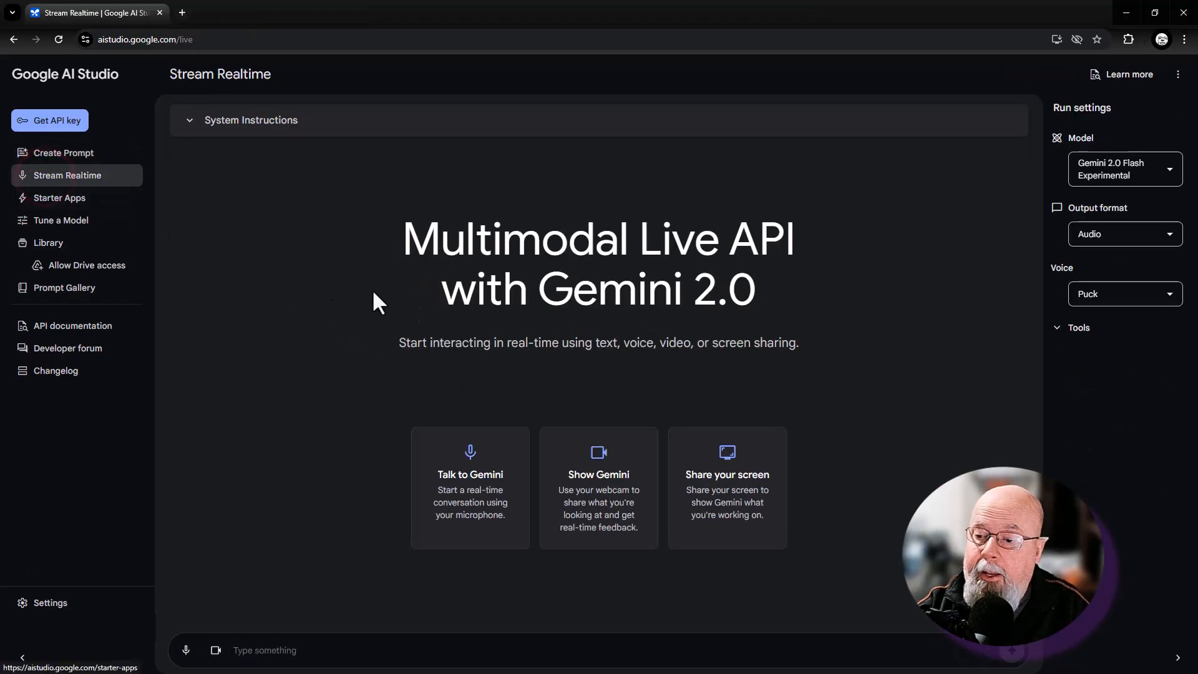
{"action": "left_click", "coordinate": [727, 496]}
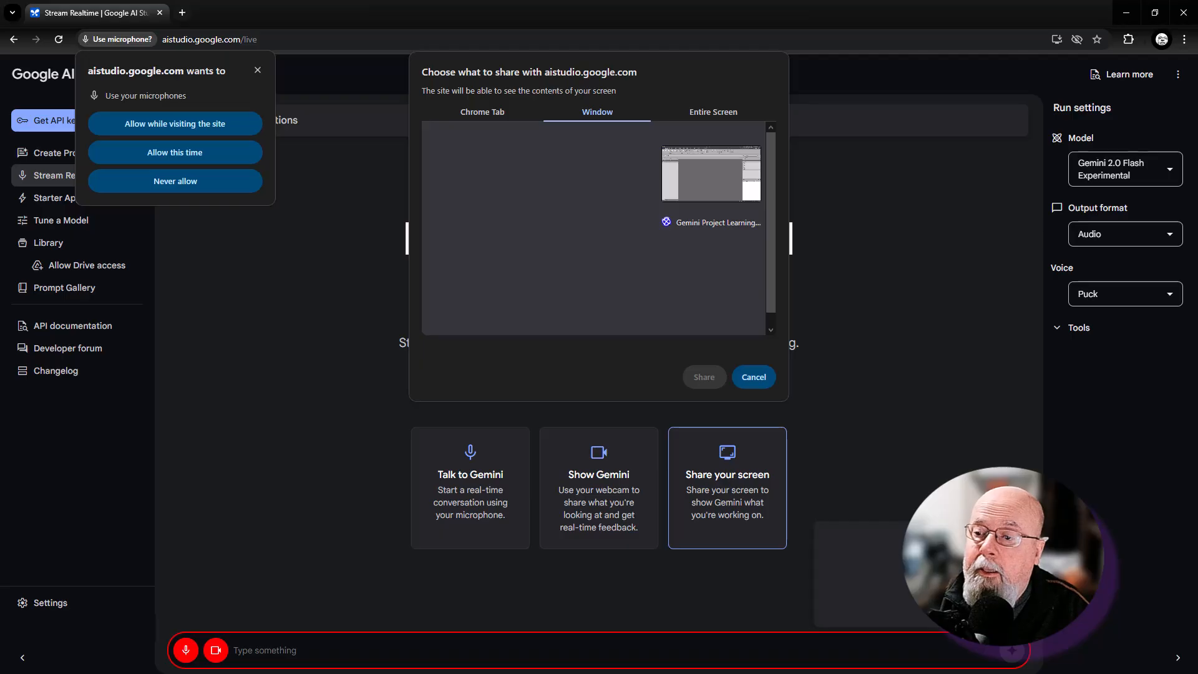
{"action": "left_click", "coordinate": [703, 163]}
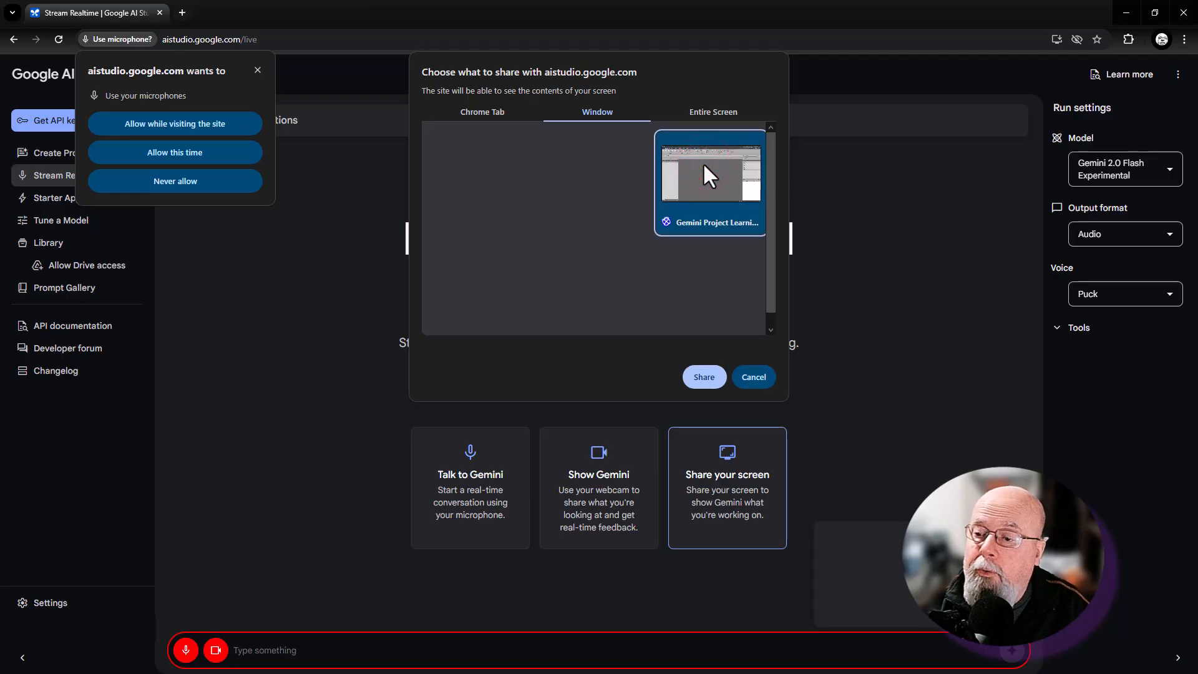
{"action": "left_click", "coordinate": [700, 375]}
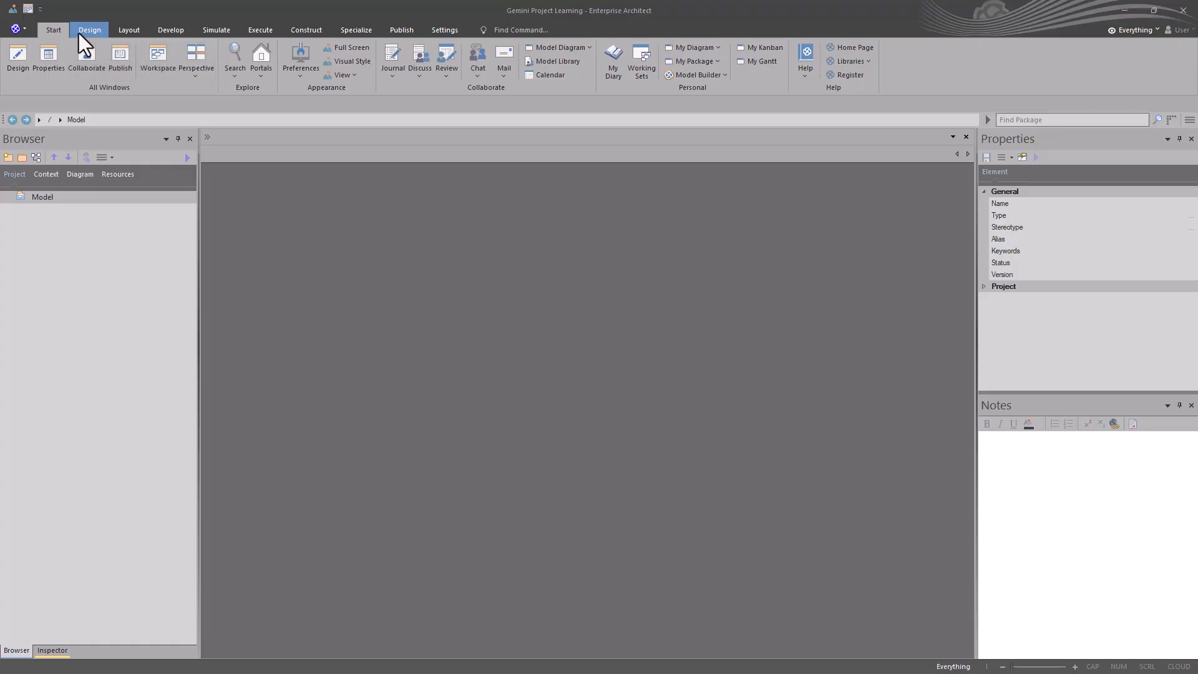
Examine the Views and Manage commands of the design tools' Diagram group for a way to create a diagram.
{"action": "left_click", "coordinate": [97, 30]}
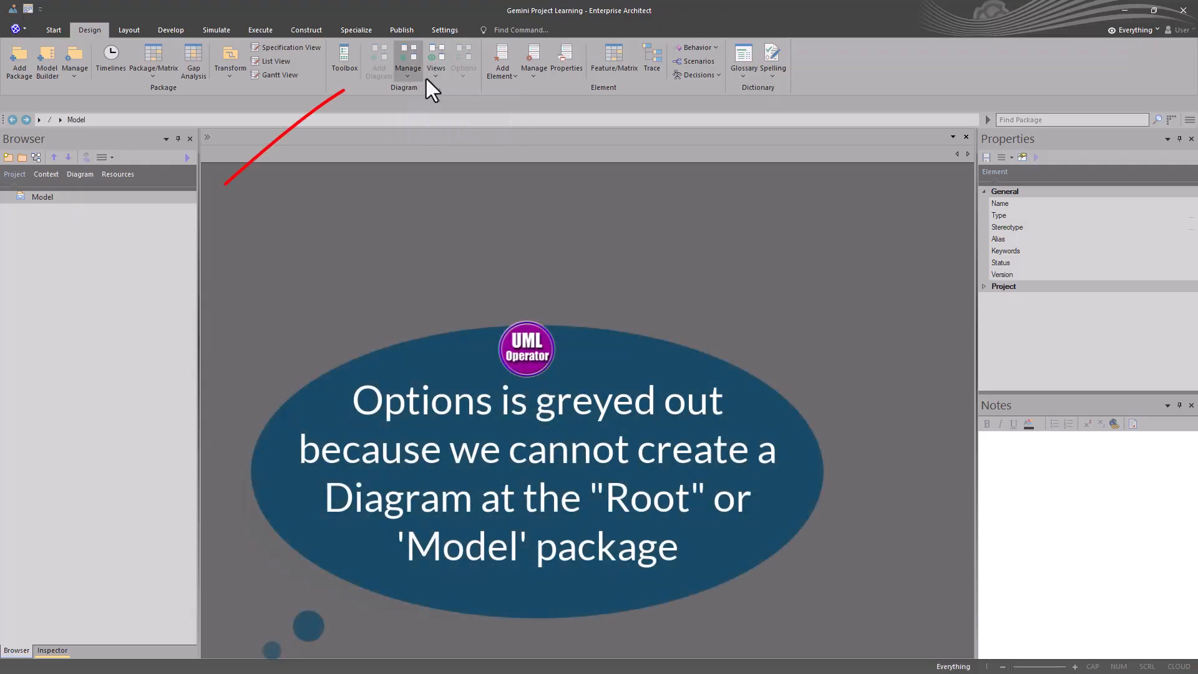
{"action": "left_click", "coordinate": [432, 78]}
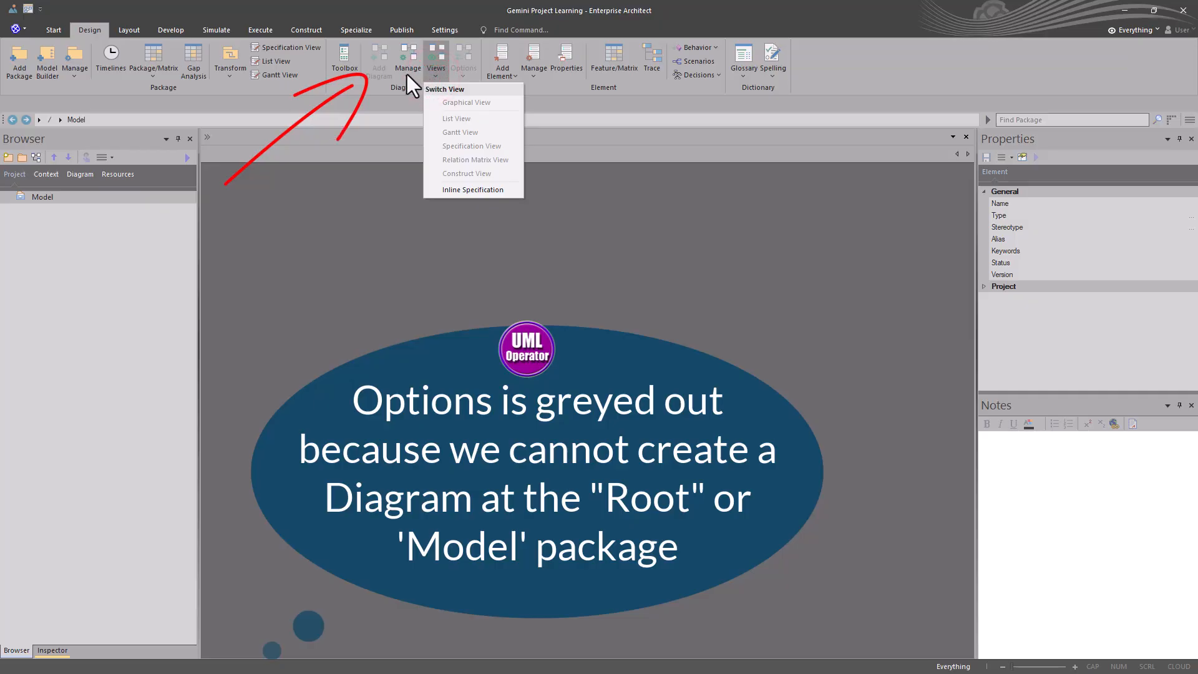
{"action": "left_click", "coordinate": [406, 74]}
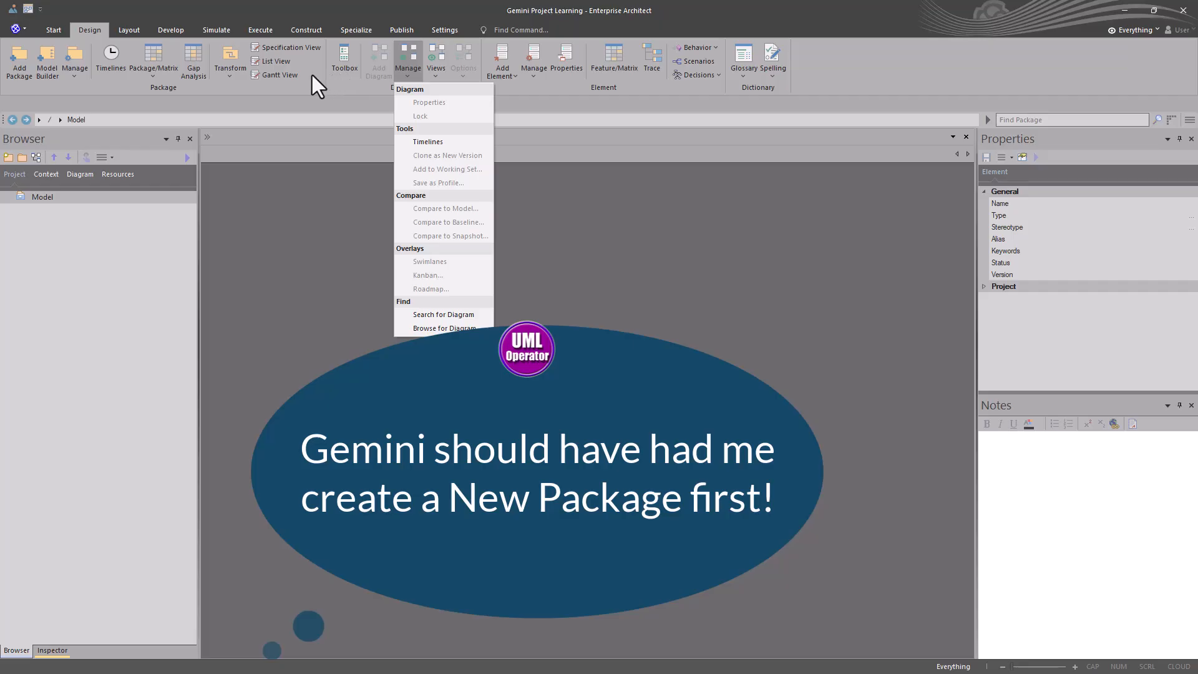
{"action": "left_click", "coordinate": [529, 95]}
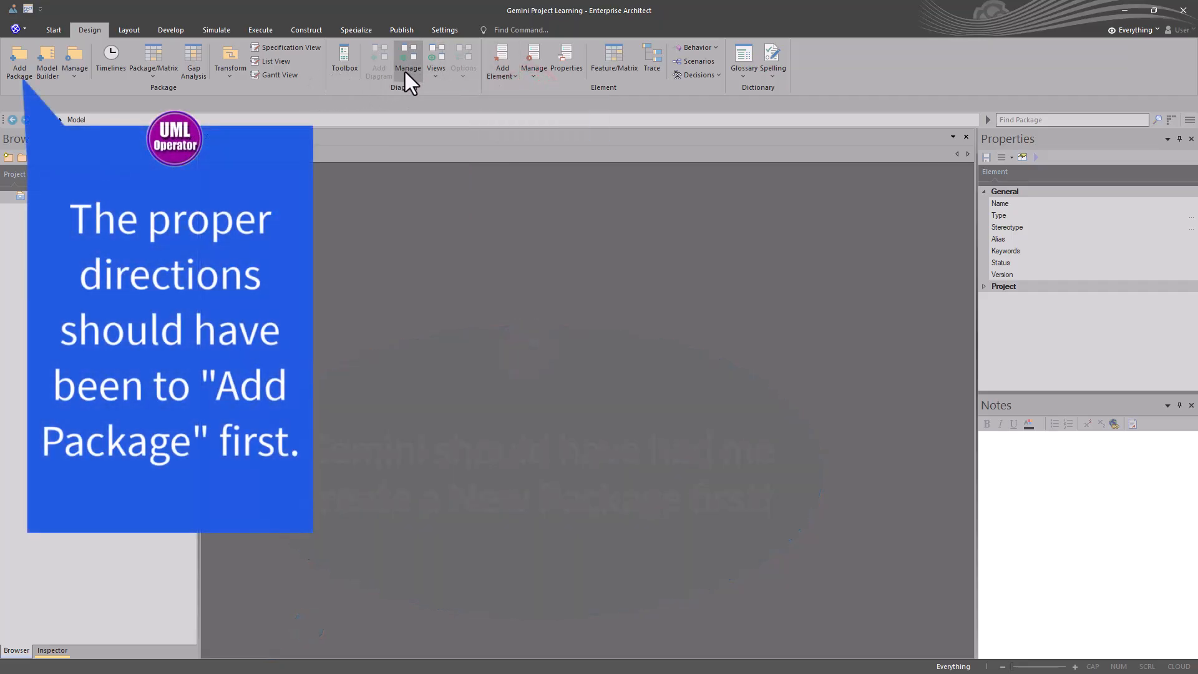
{"action": "left_click", "coordinate": [406, 75]}
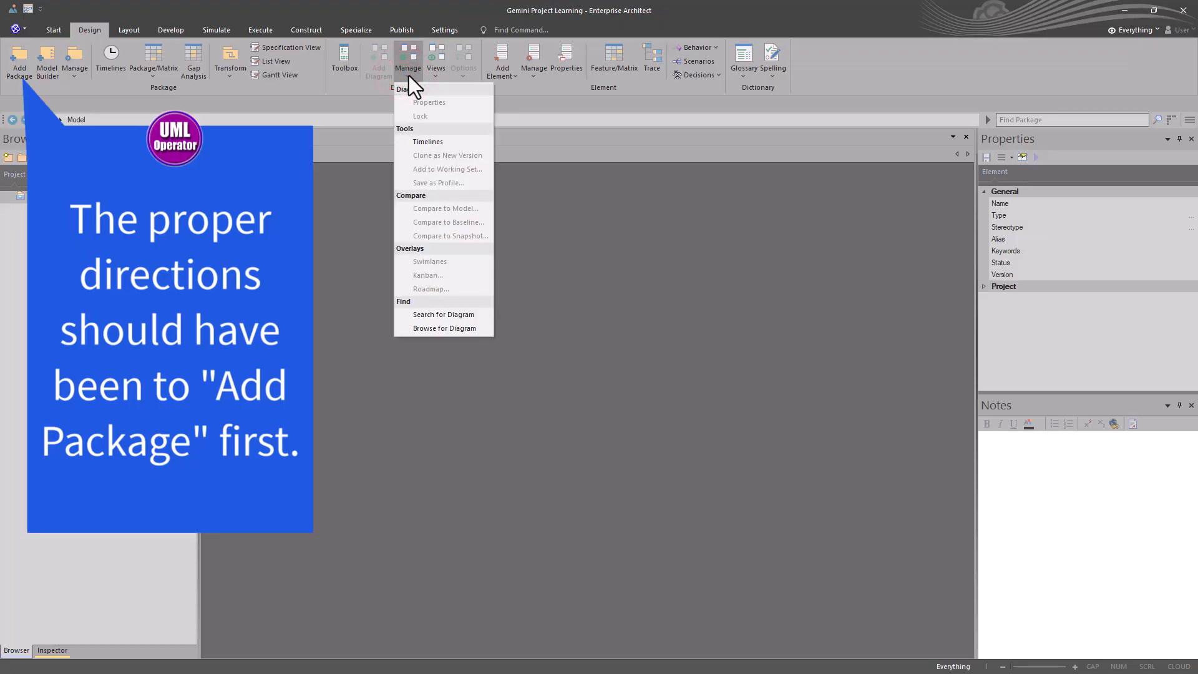
{"action": "left_click", "coordinate": [438, 74]}
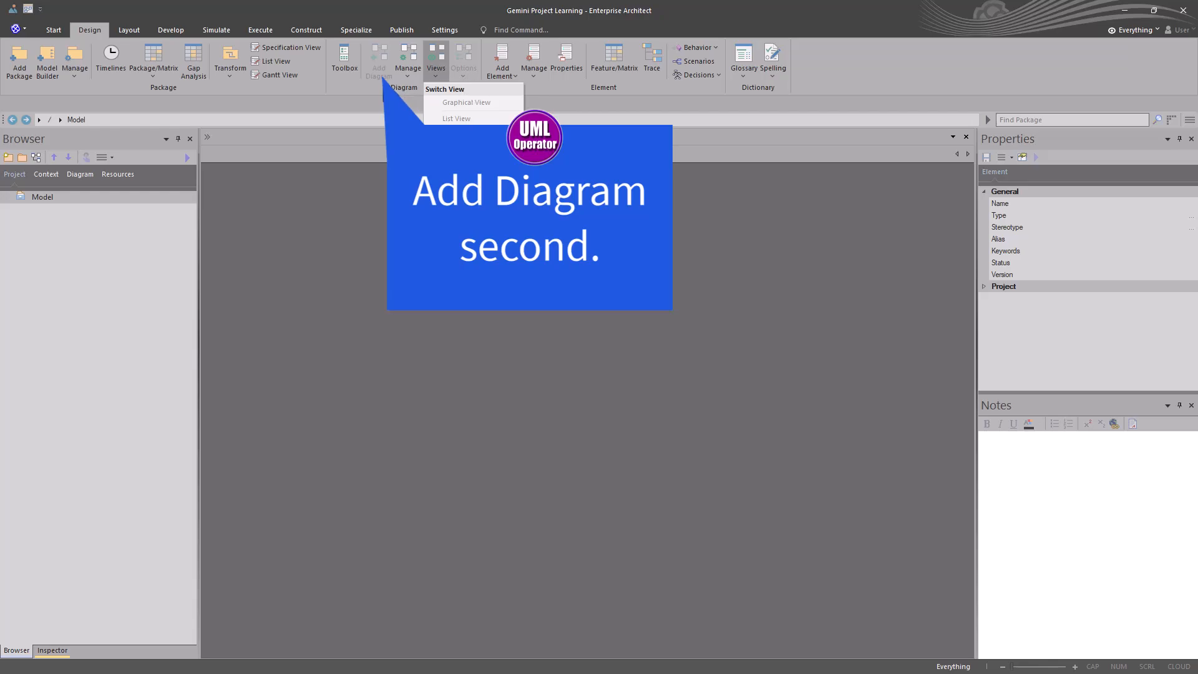
{"action": "left_click", "coordinate": [363, 83]}
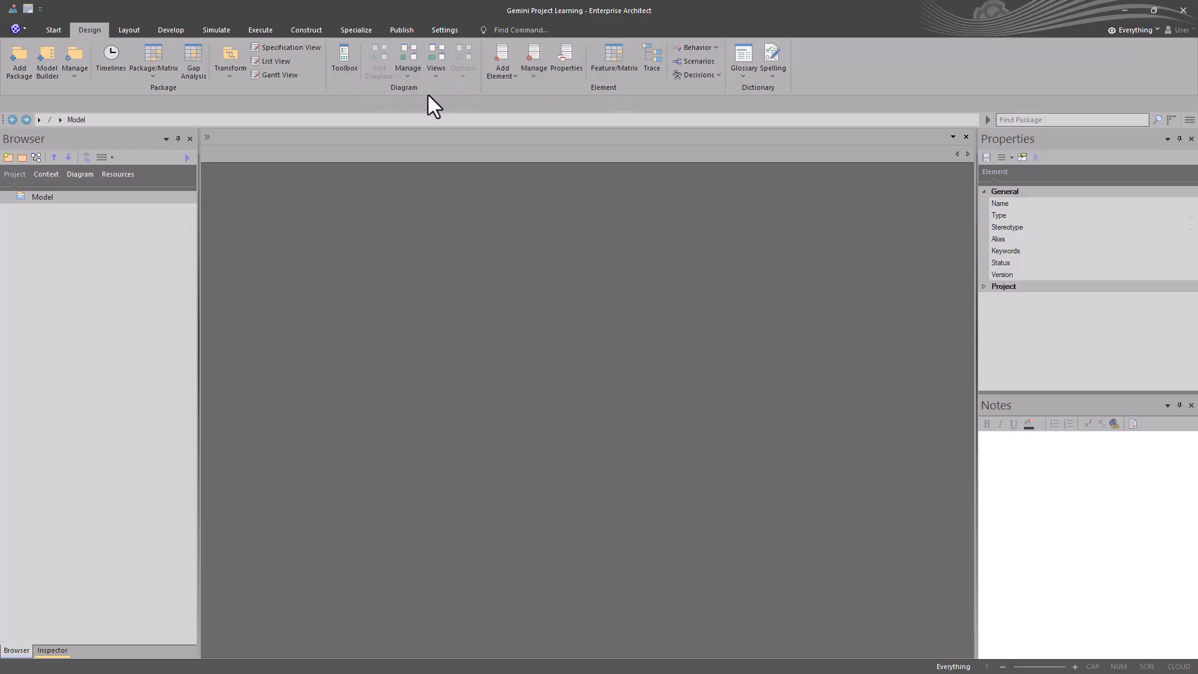
{"action": "left_click", "coordinate": [436, 76]}
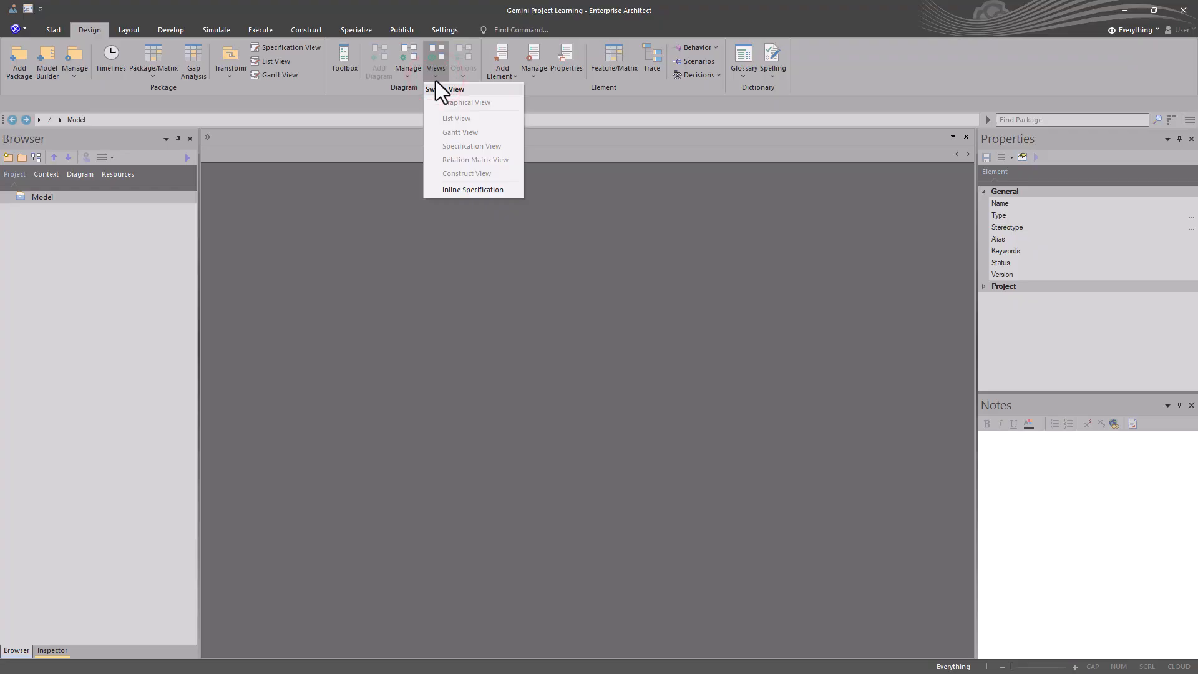
{"action": "left_click", "coordinate": [407, 73]}
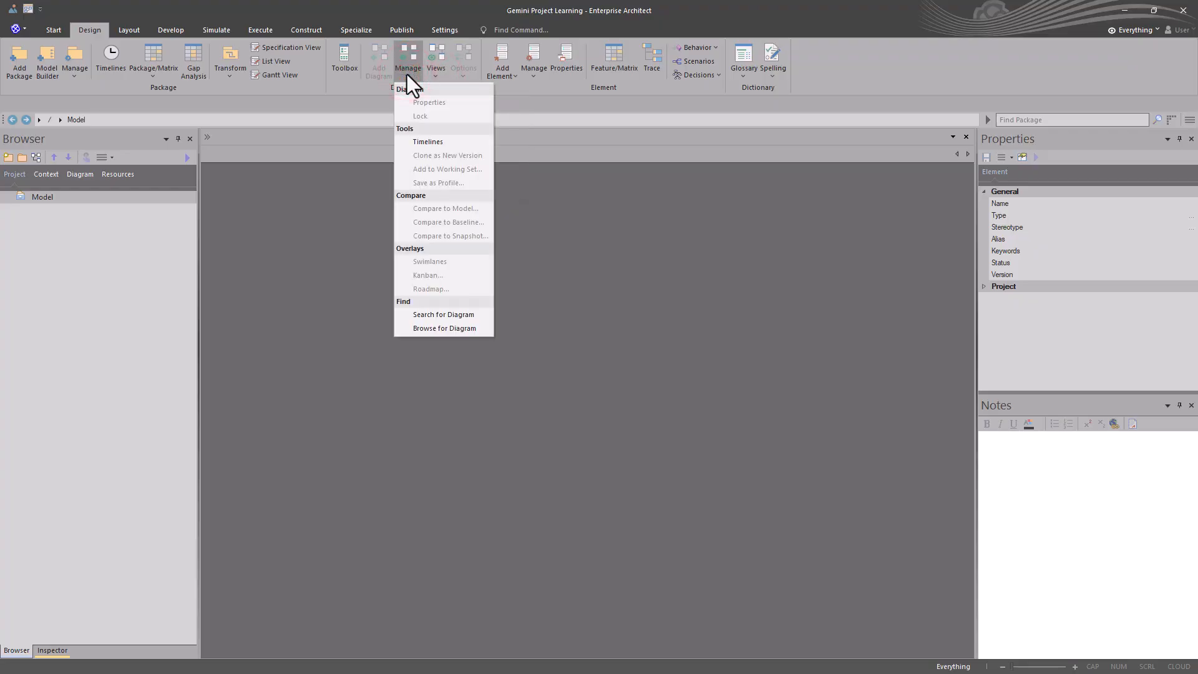
{"action": "left_click", "coordinate": [318, 91]}
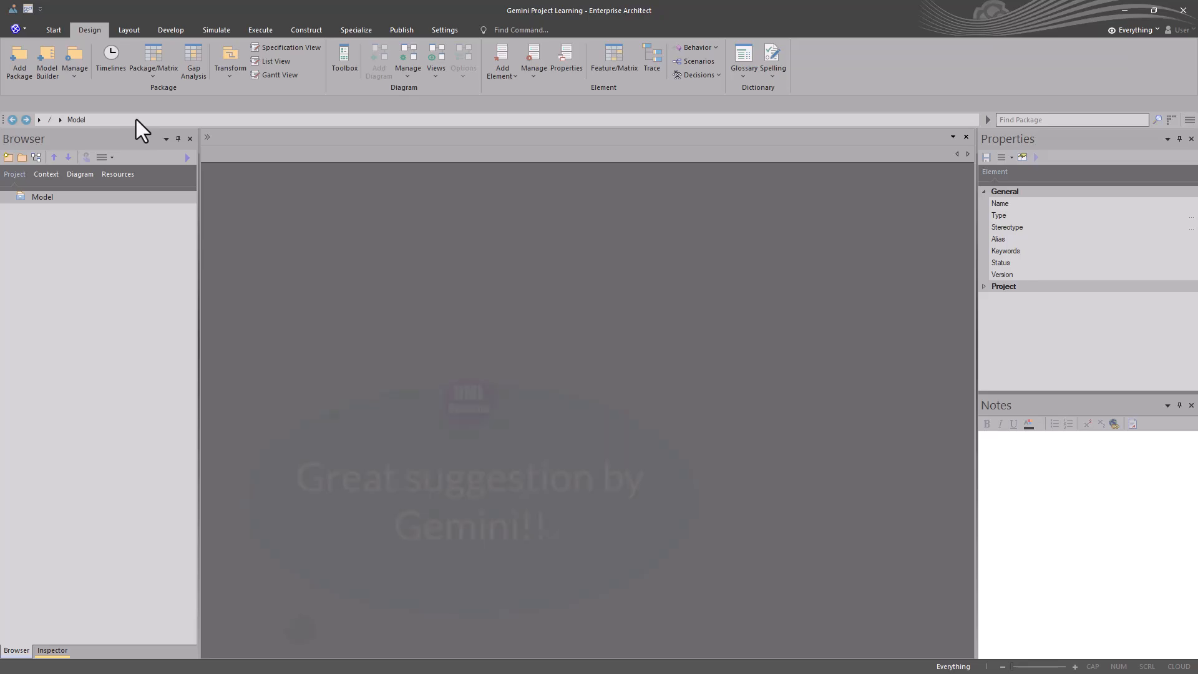
Examine the commands available for the Model root node in the project tree, including the Specialize options.
{"action": "left_click", "coordinate": [74, 145]}
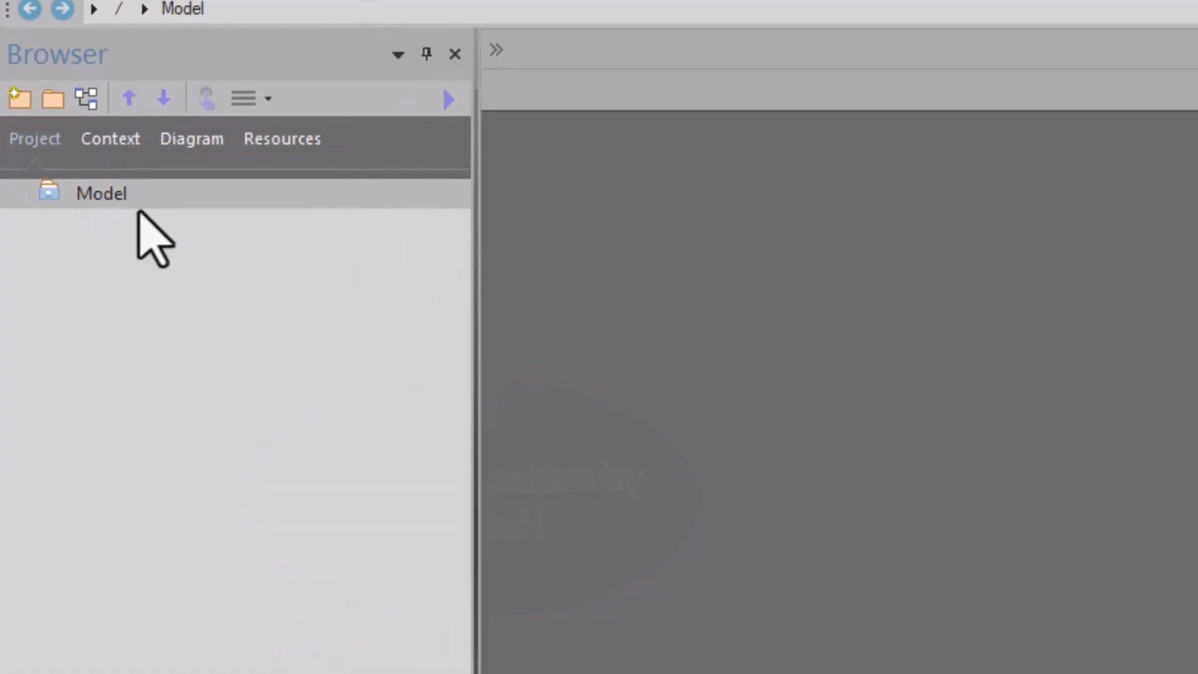
{"action": "left_click", "coordinate": [90, 189]}
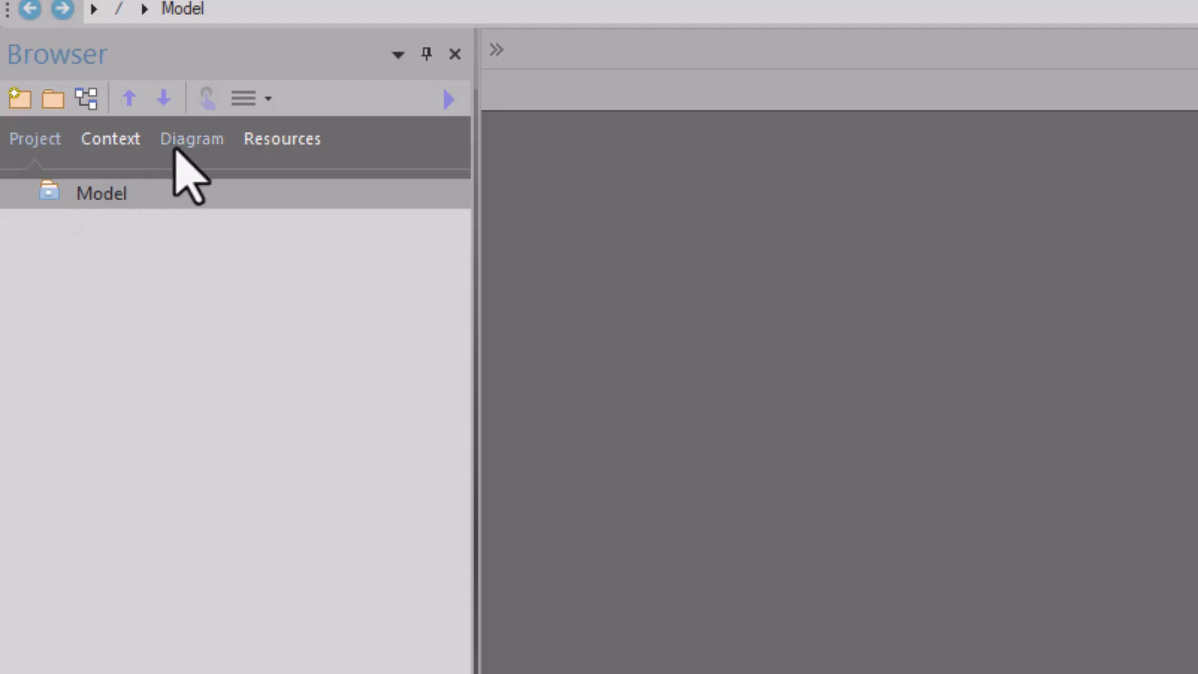
{"action": "right_click", "coordinate": [111, 191]}
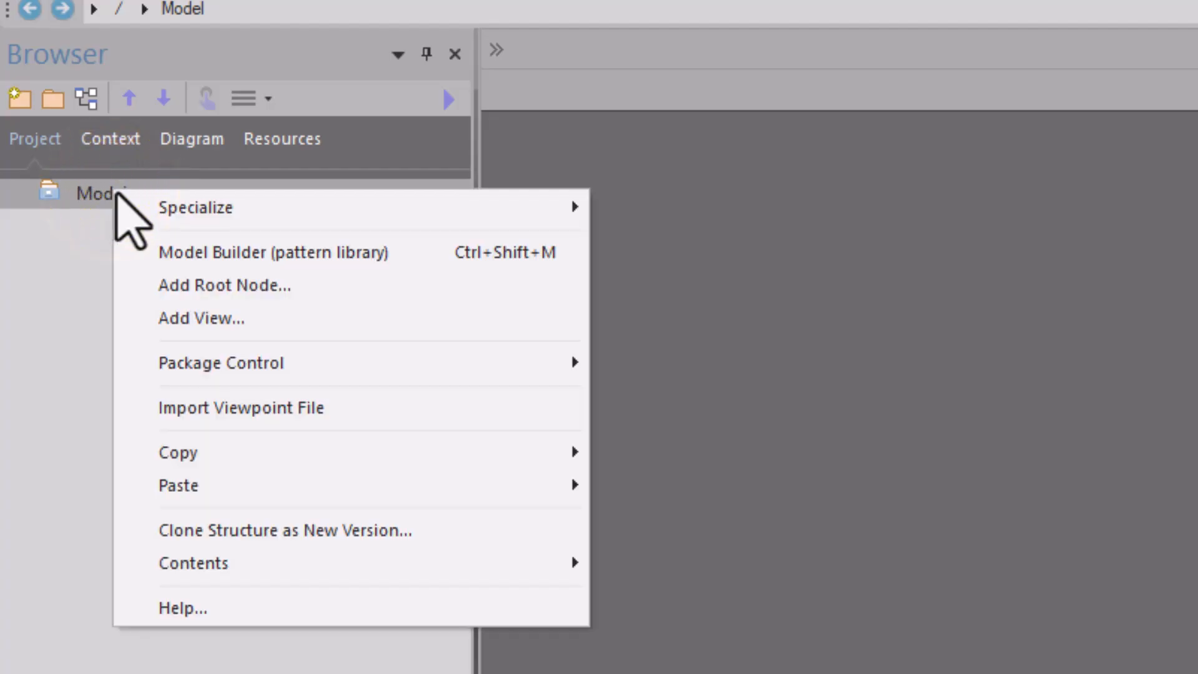
{"action": "mouse_move", "coordinate": [142, 208]}
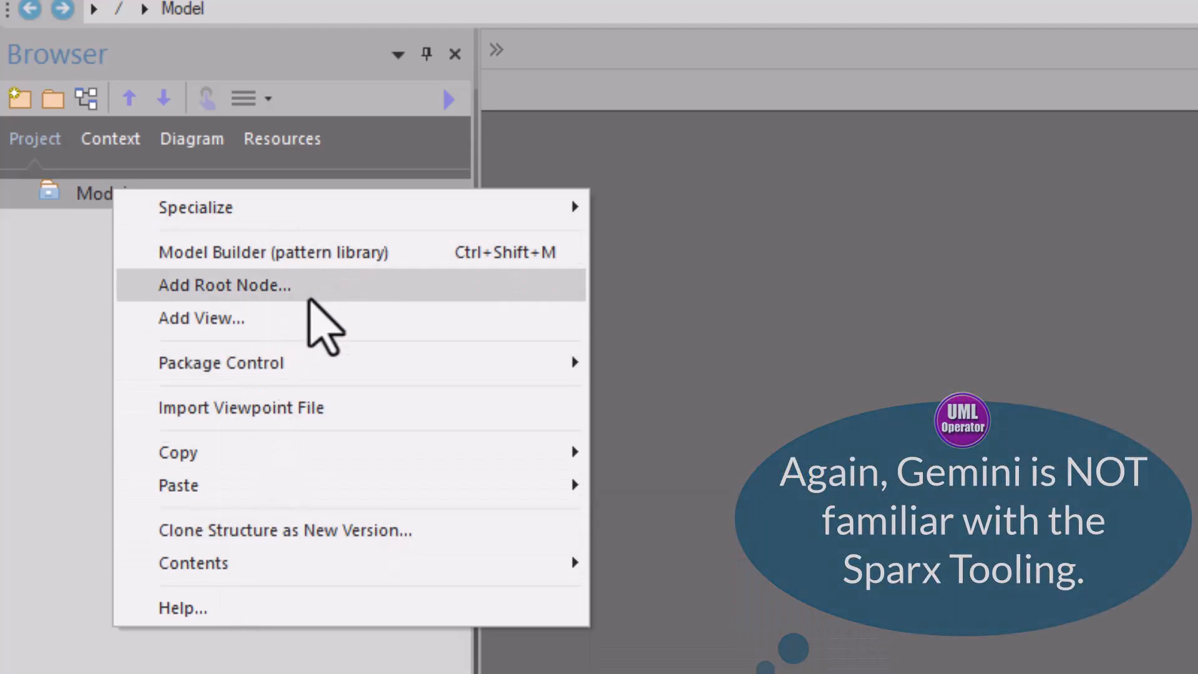
{"action": "mouse_move", "coordinate": [321, 366]}
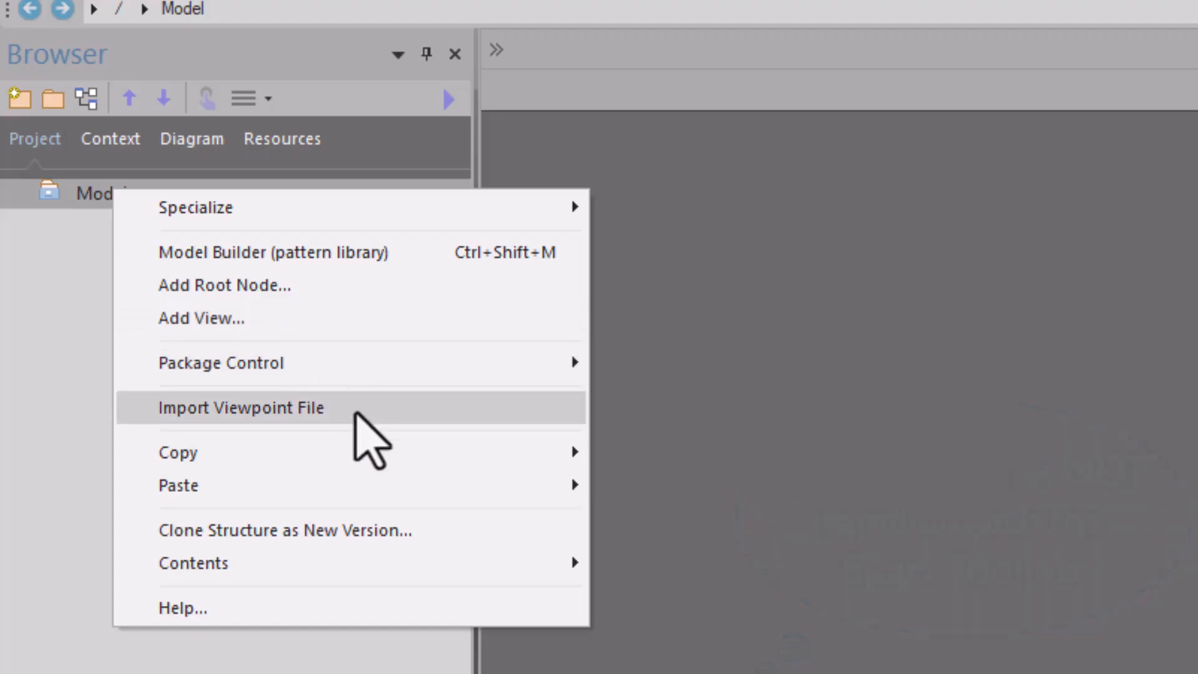
{"action": "mouse_move", "coordinate": [314, 560]}
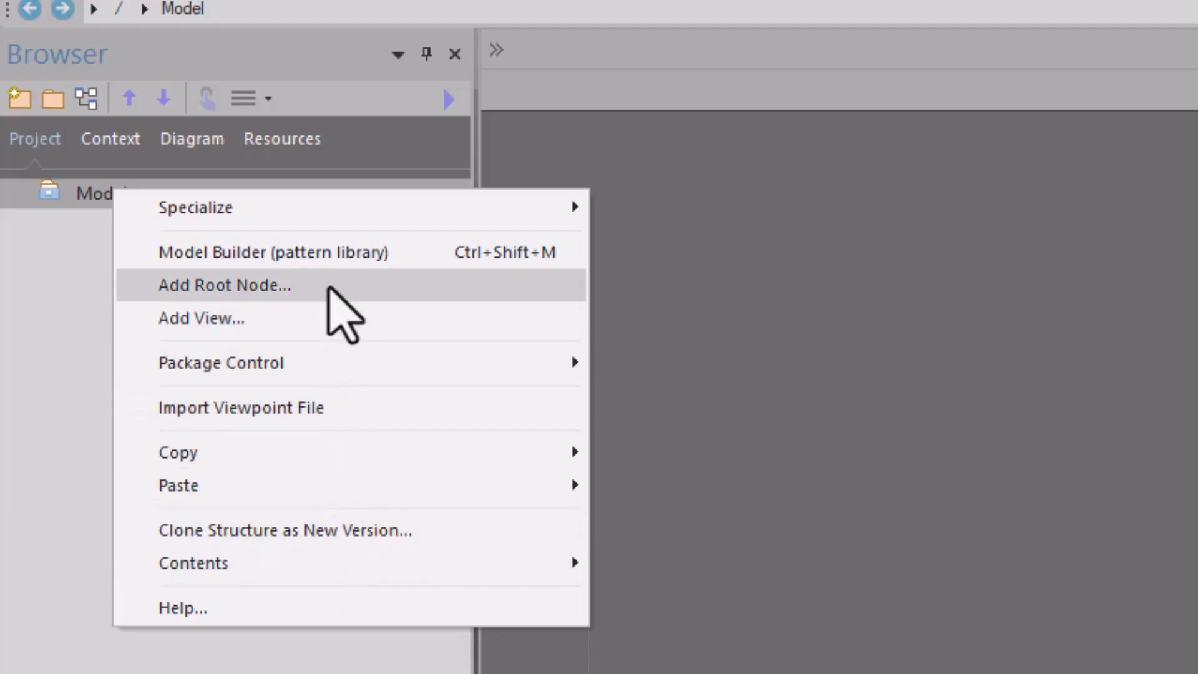
{"action": "mouse_move", "coordinate": [320, 215]}
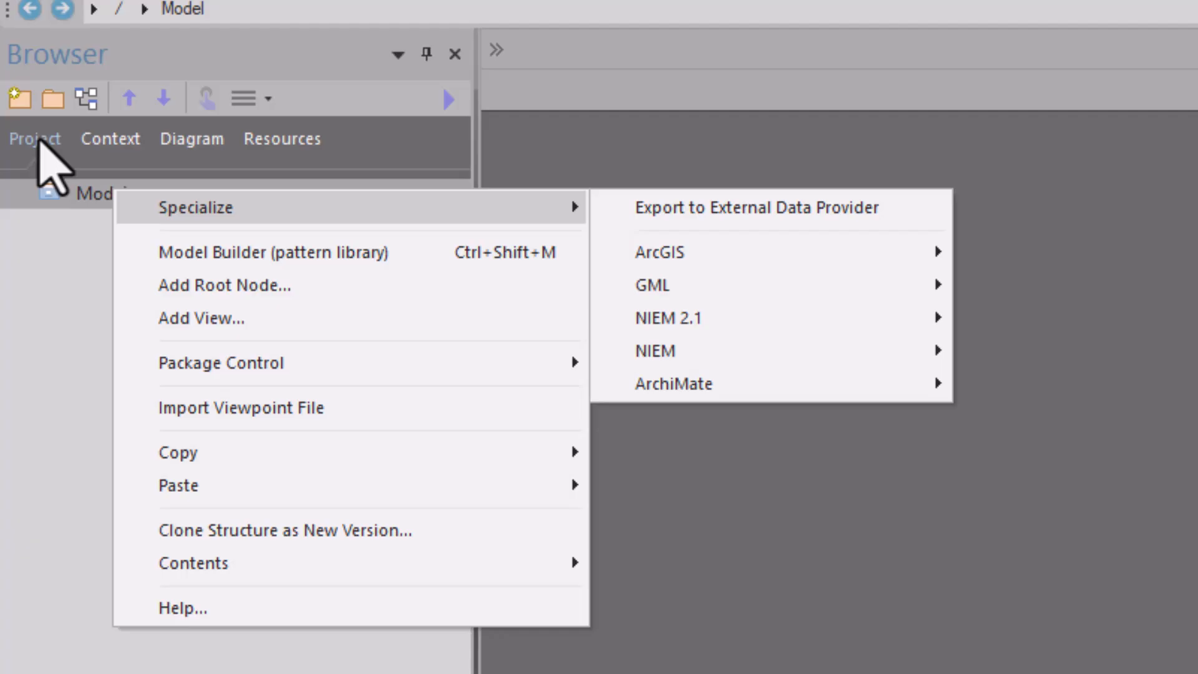
Try to add a new diagram directly under the Model root node, from both the Diagram and Project views of the browser.
{"action": "left_click", "coordinate": [101, 139]}
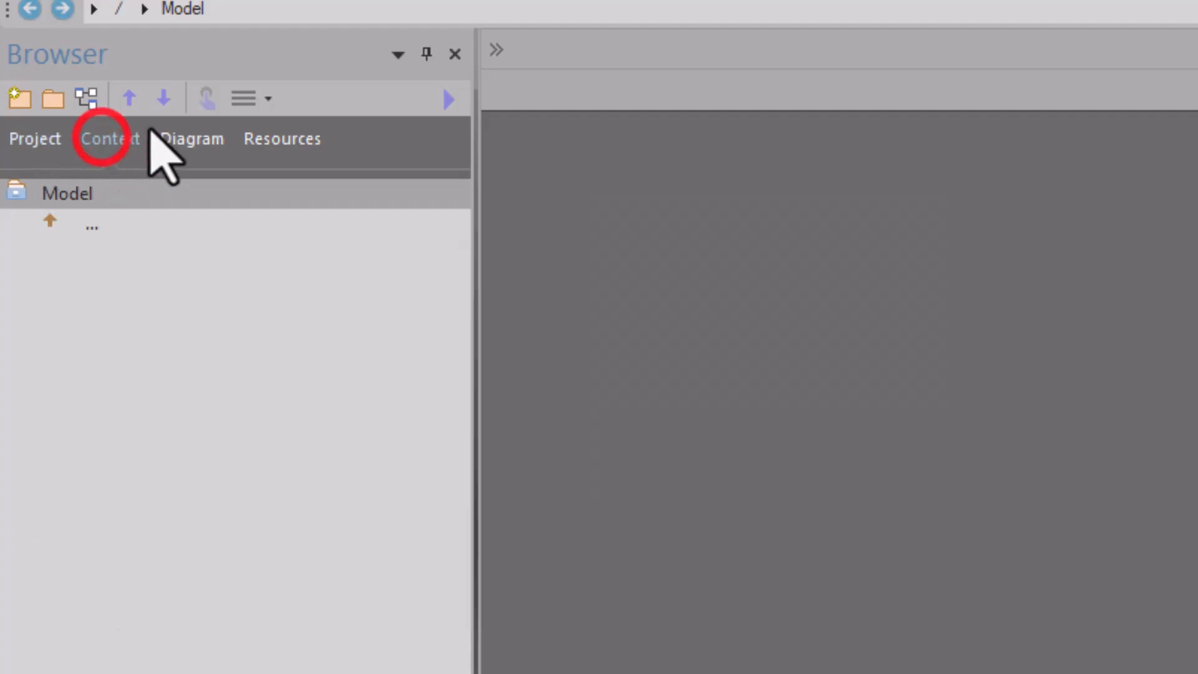
{"action": "left_click", "coordinate": [191, 139]}
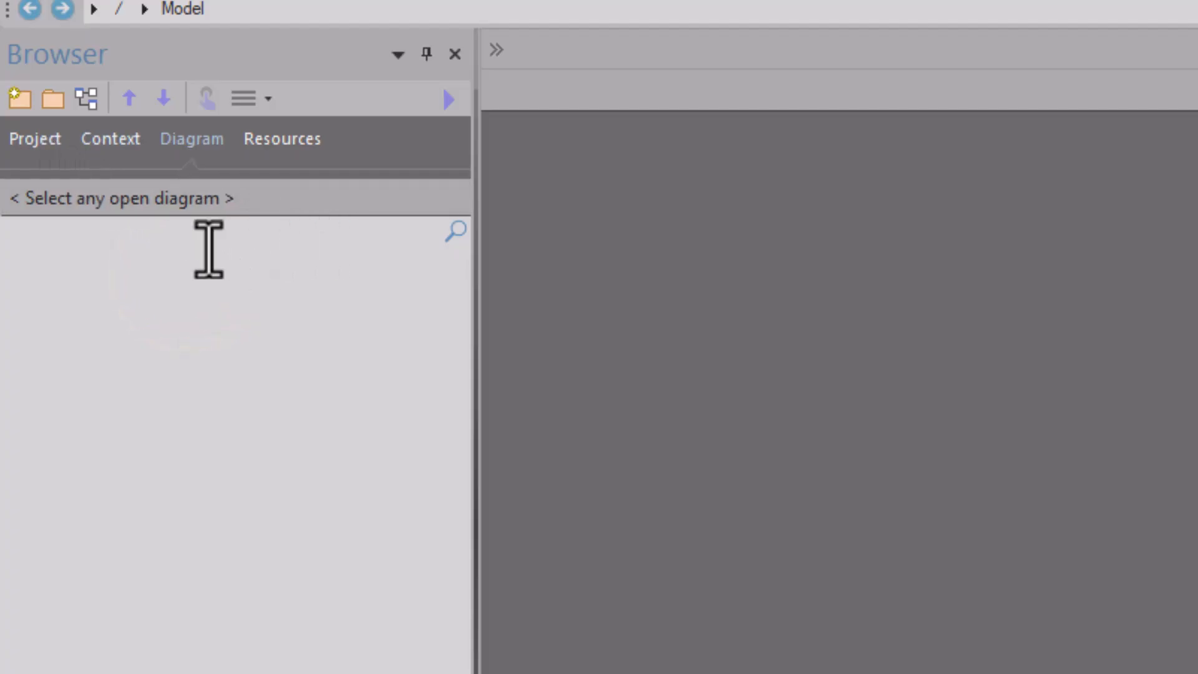
{"action": "left_click", "coordinate": [86, 100]}
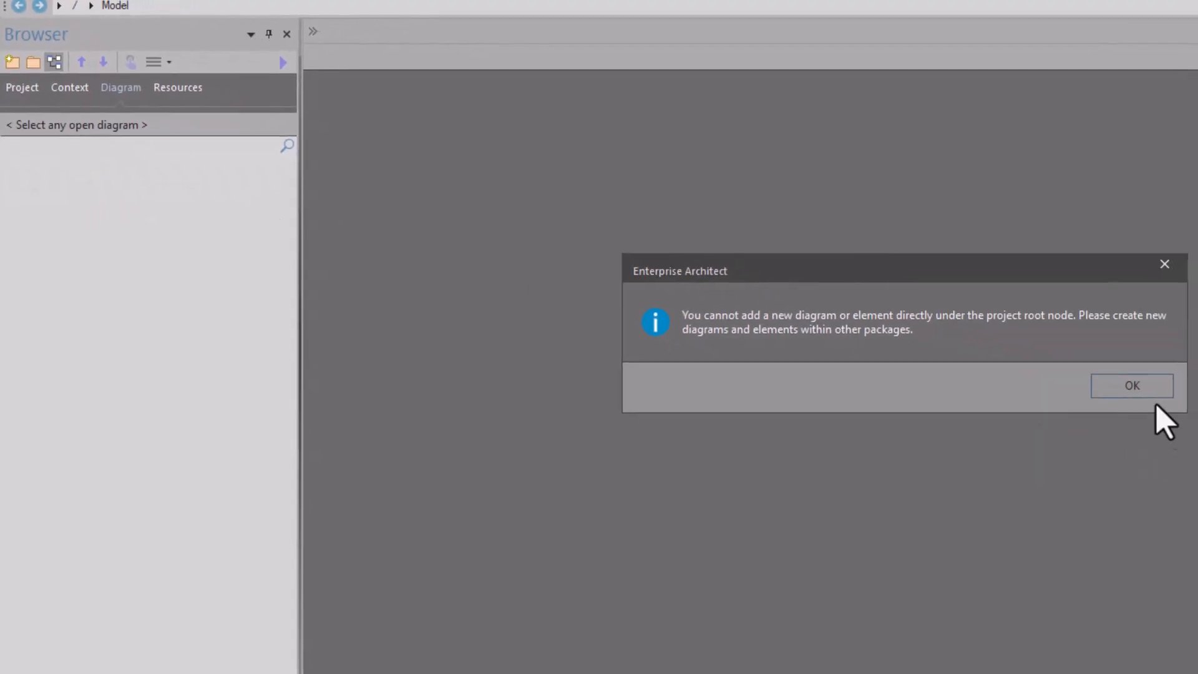
{"action": "left_click", "coordinate": [1136, 384]}
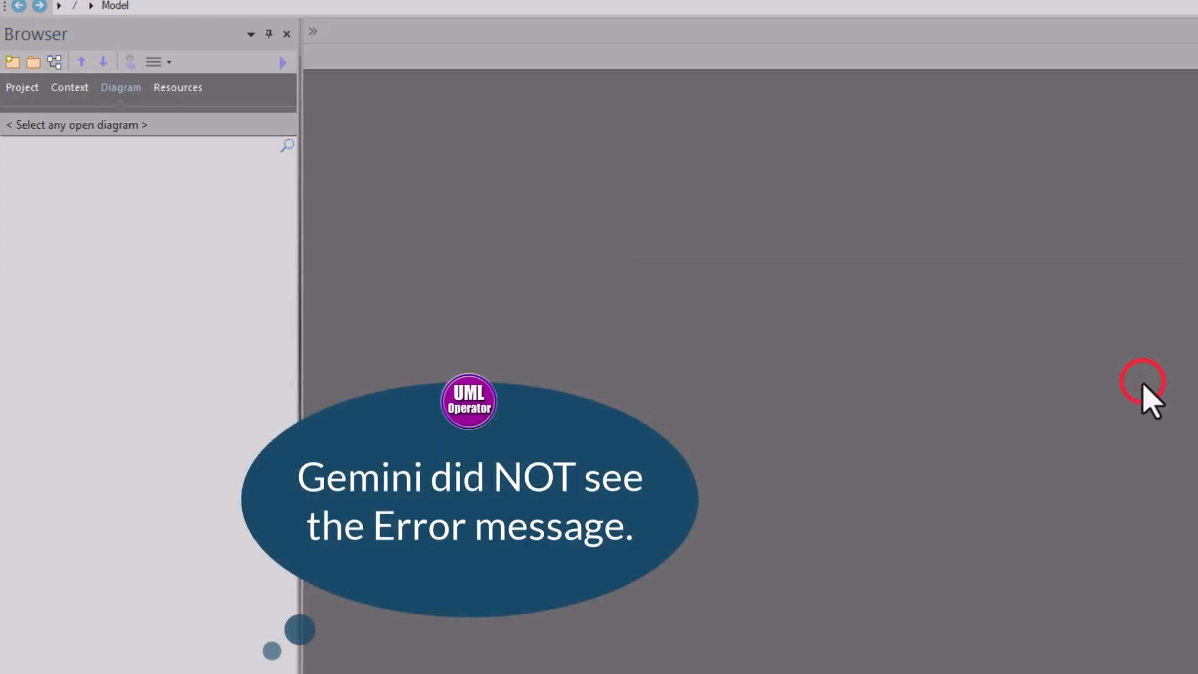
{"action": "left_click", "coordinate": [32, 92]}
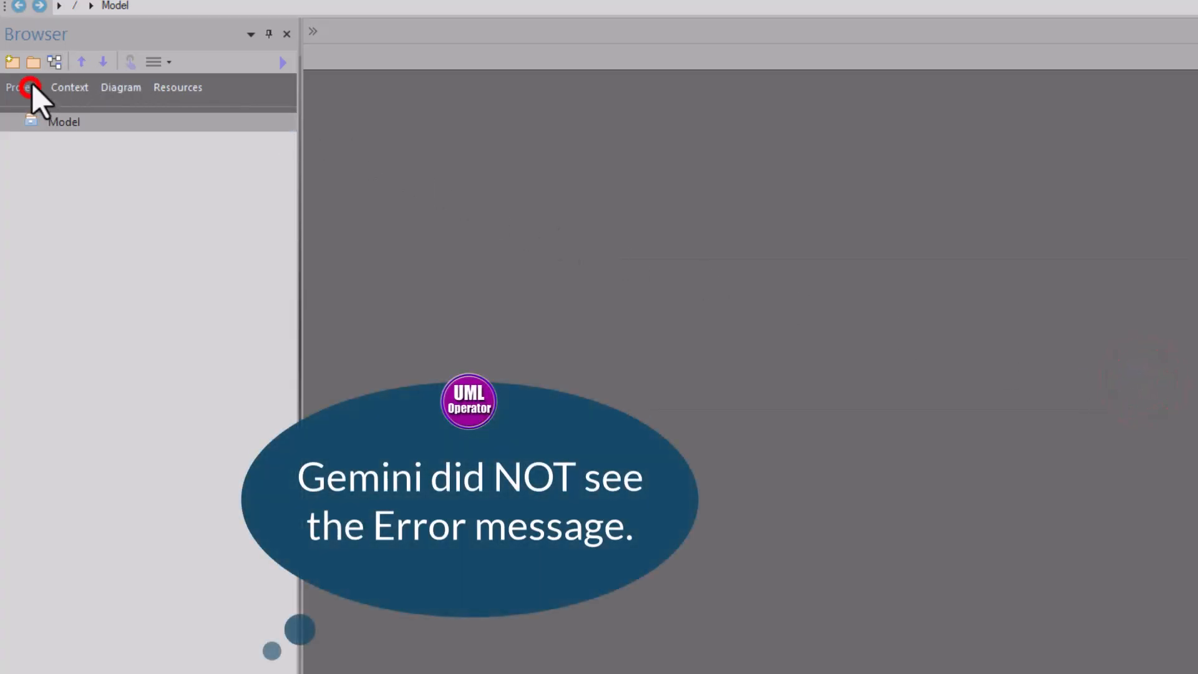
{"action": "left_click", "coordinate": [47, 57]}
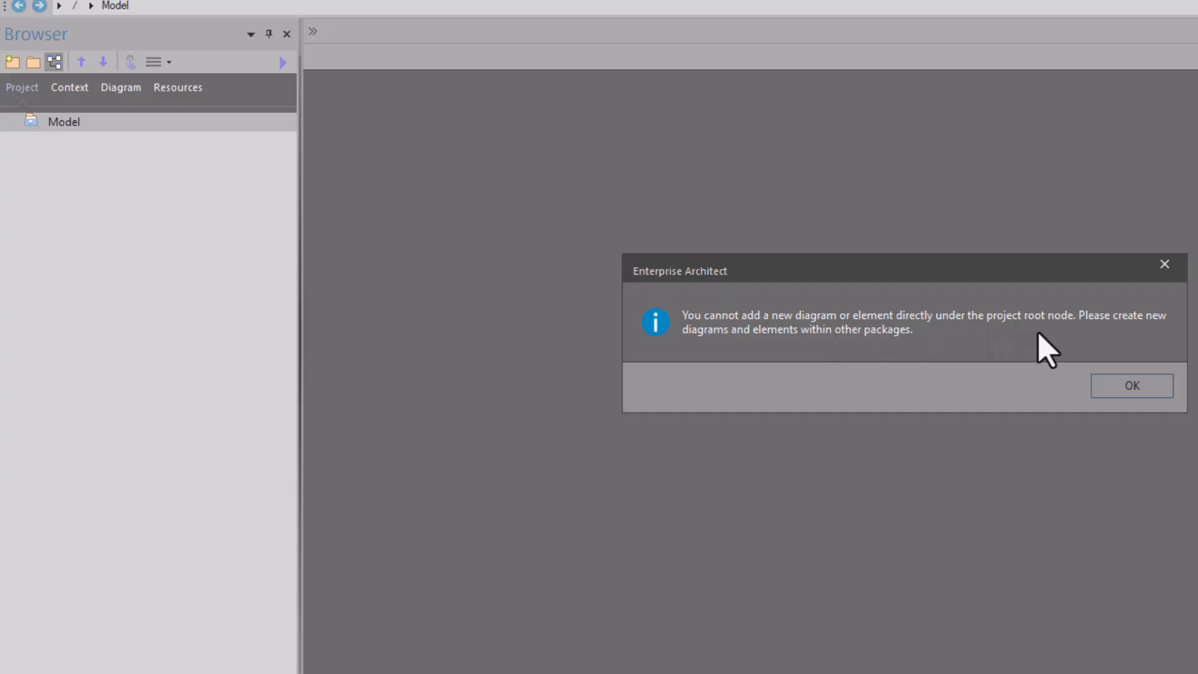
{"action": "left_click", "coordinate": [1109, 385]}
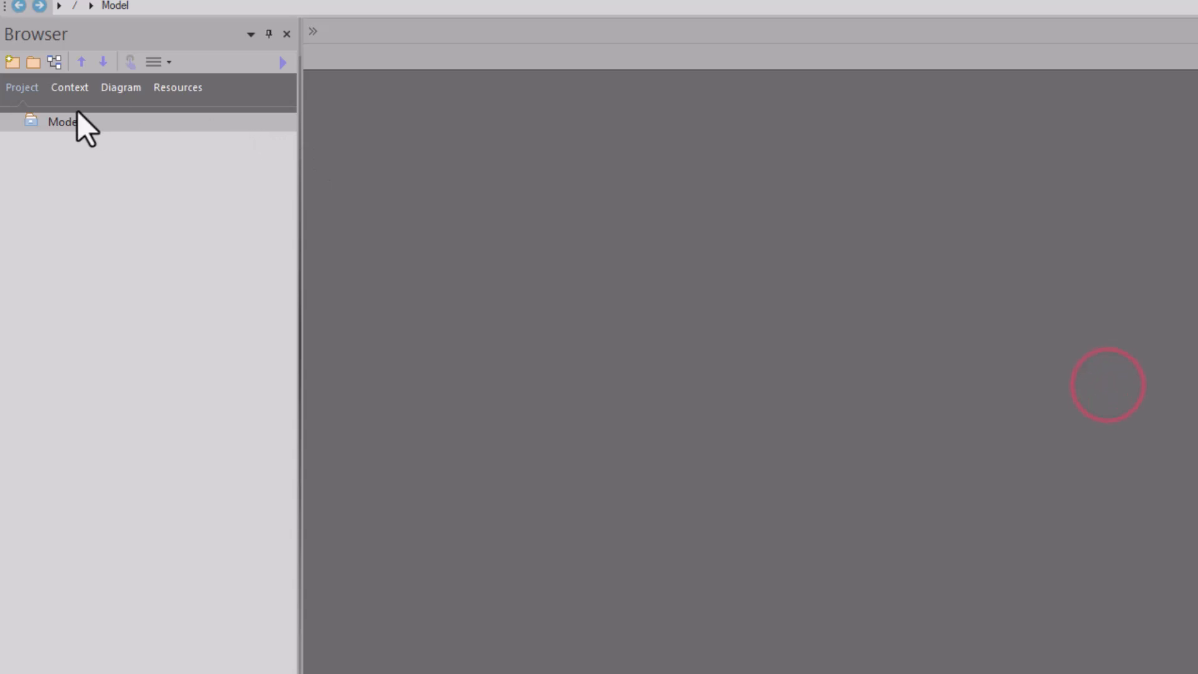
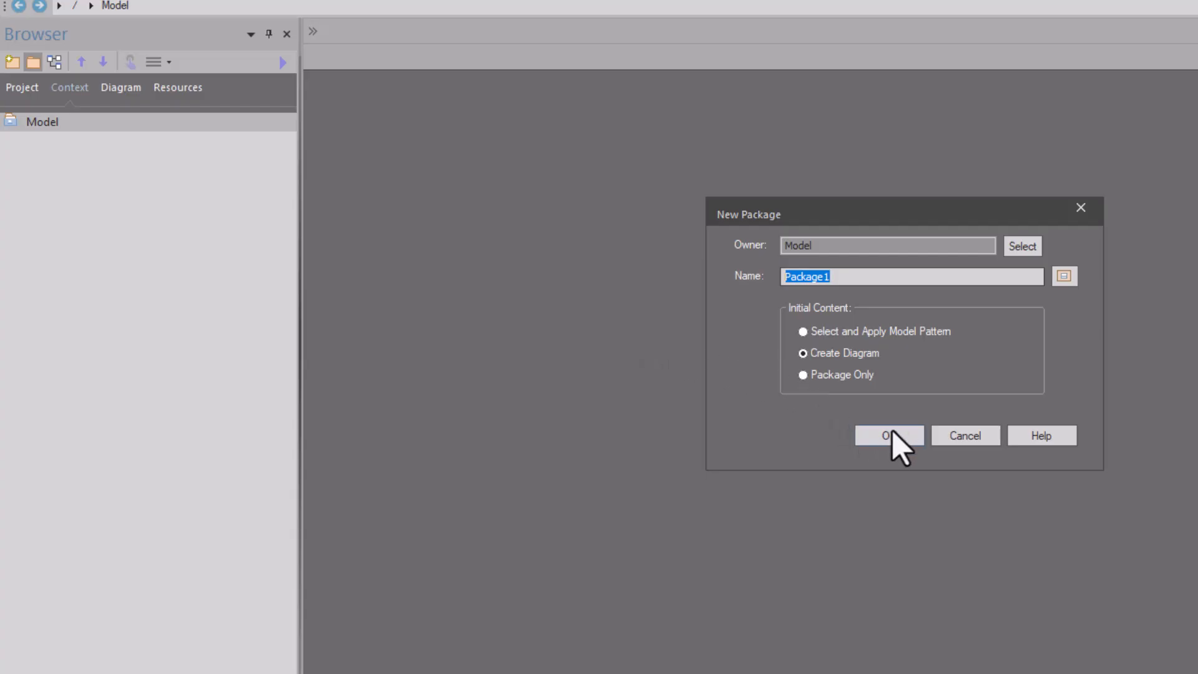
Create Package1 under Model with Create Diagram as its initial content, and select the package in the project tree.
{"action": "left_click", "coordinate": [850, 353]}
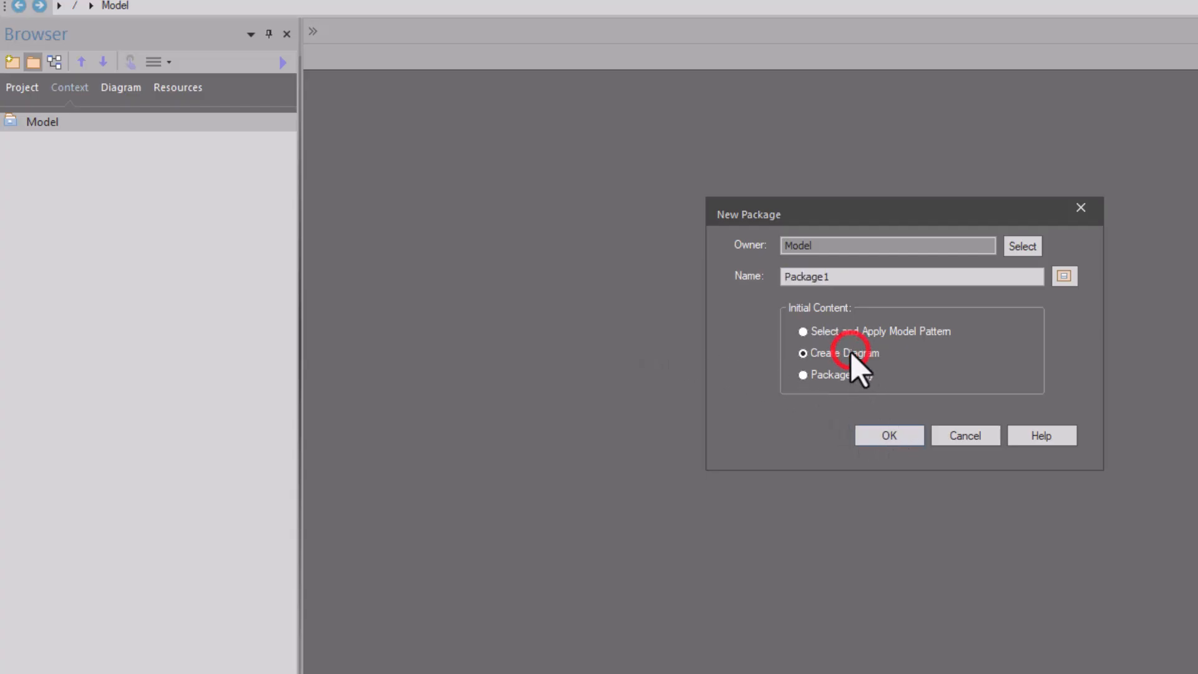
{"action": "left_click", "coordinate": [886, 434]}
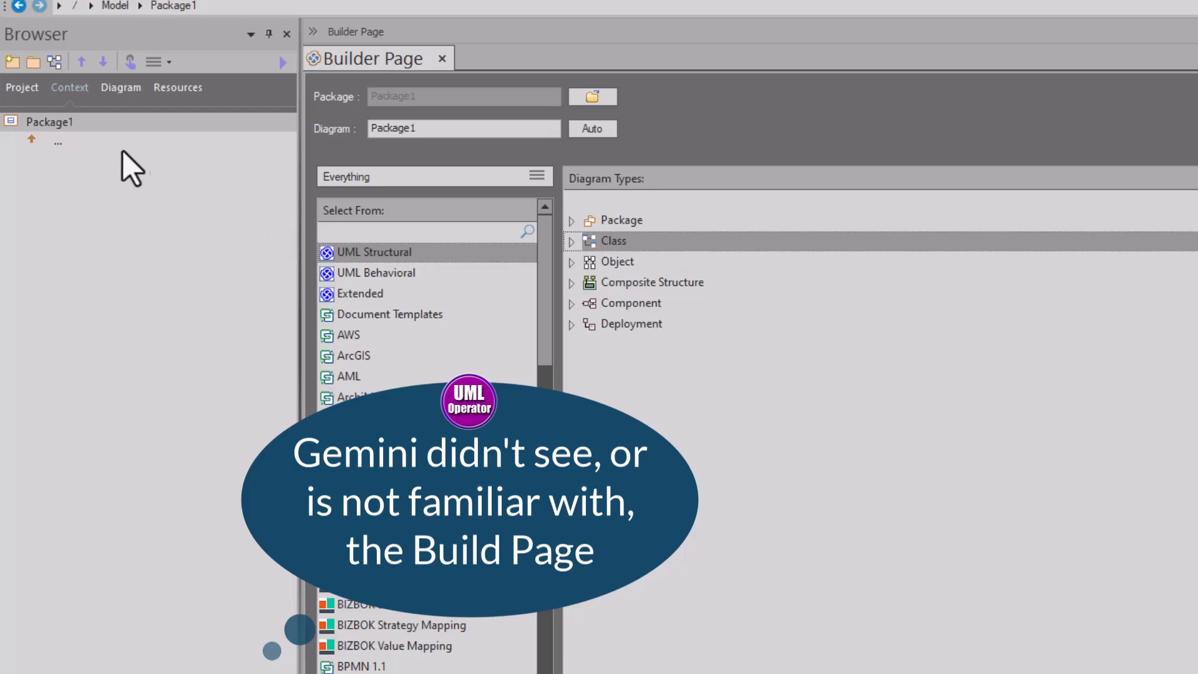
{"action": "left_click", "coordinate": [22, 87]}
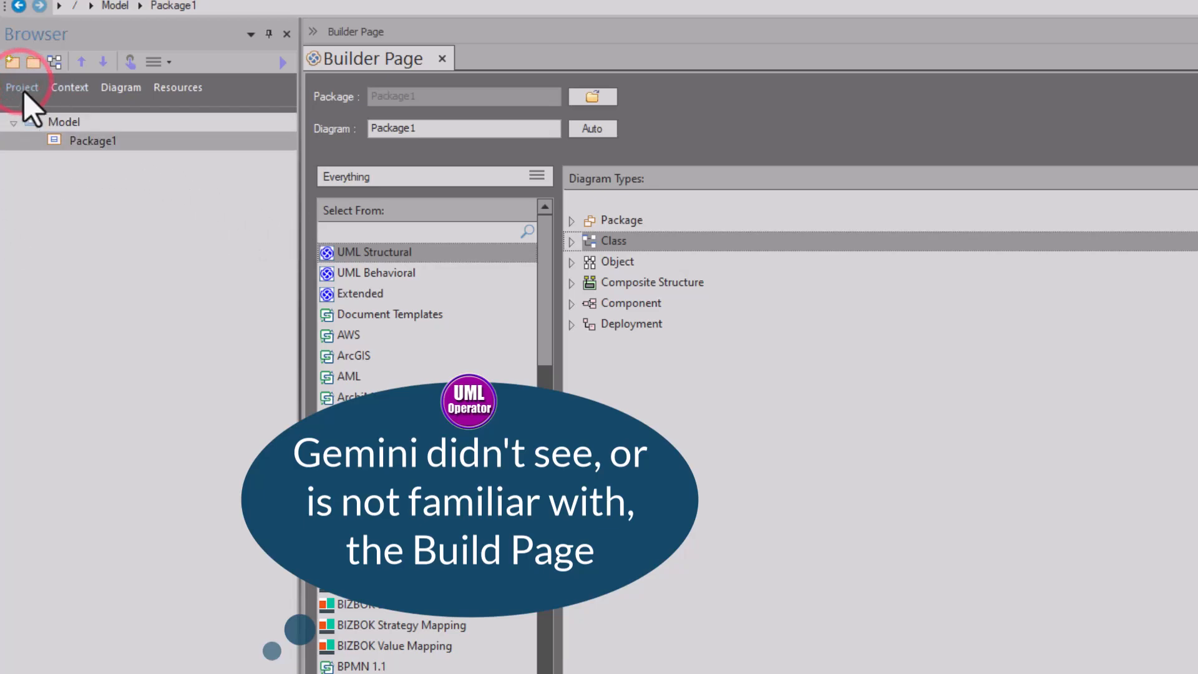
{"action": "left_click", "coordinate": [35, 143]}
{"action": "left_click", "coordinate": [90, 143]}
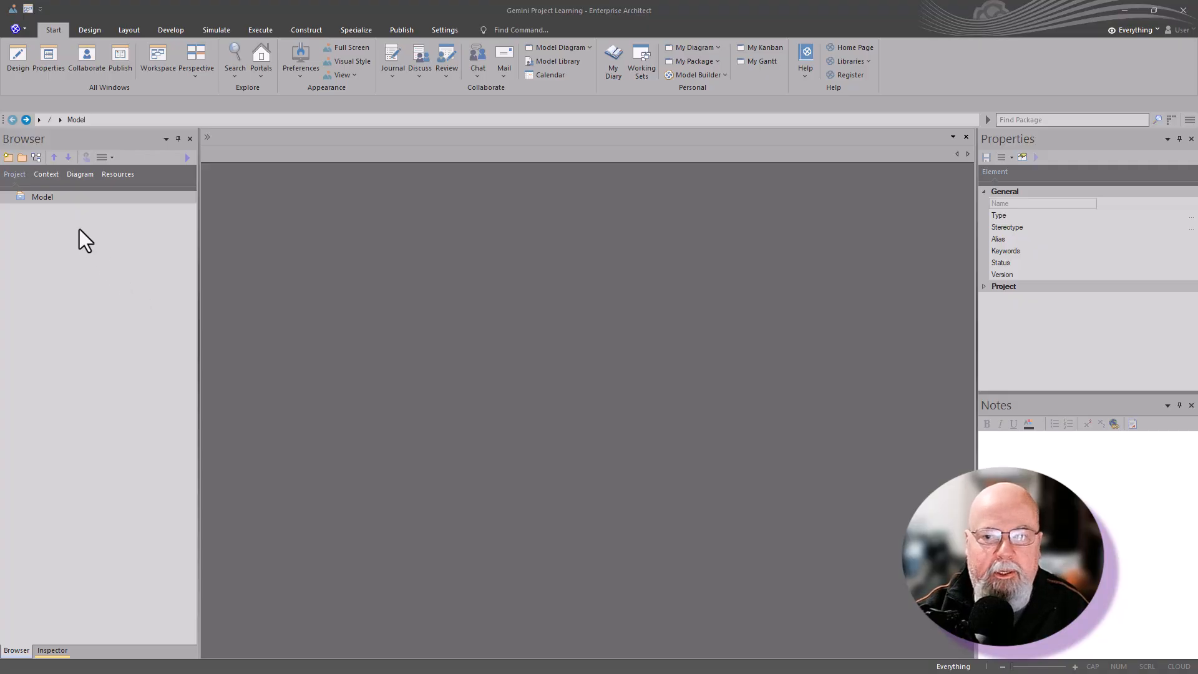
{"action": "left_click", "coordinate": [18, 54]}
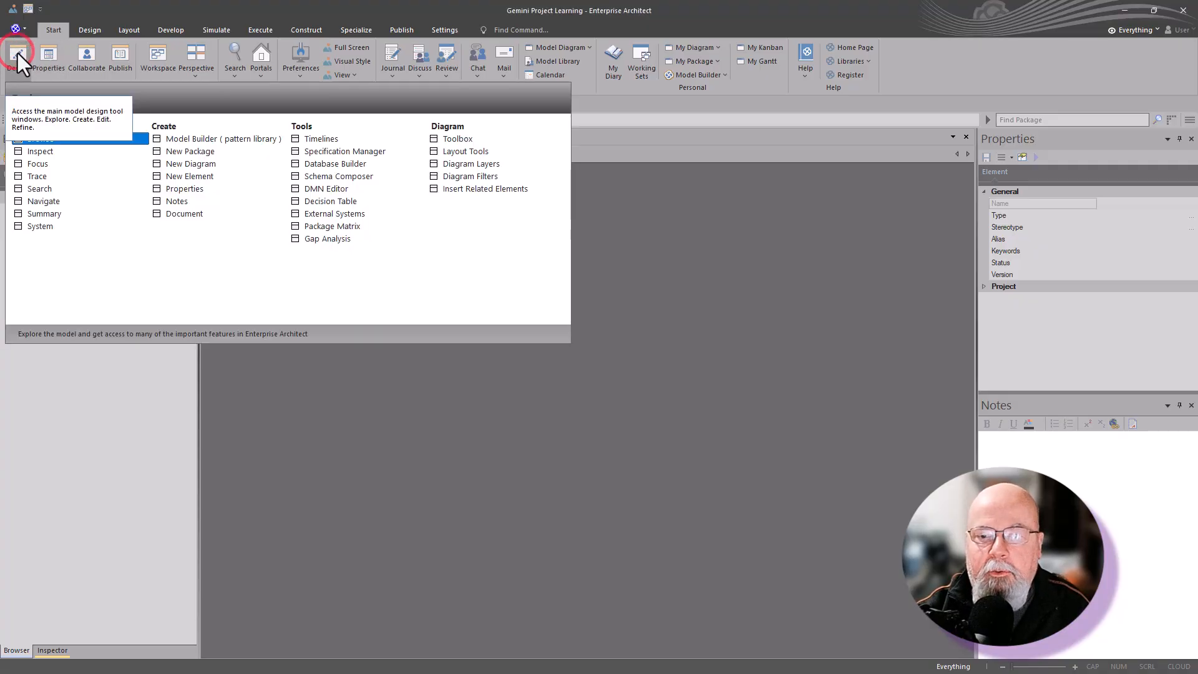
{"action": "left_click", "coordinate": [152, 54]}
{"action": "left_click", "coordinate": [152, 53]}
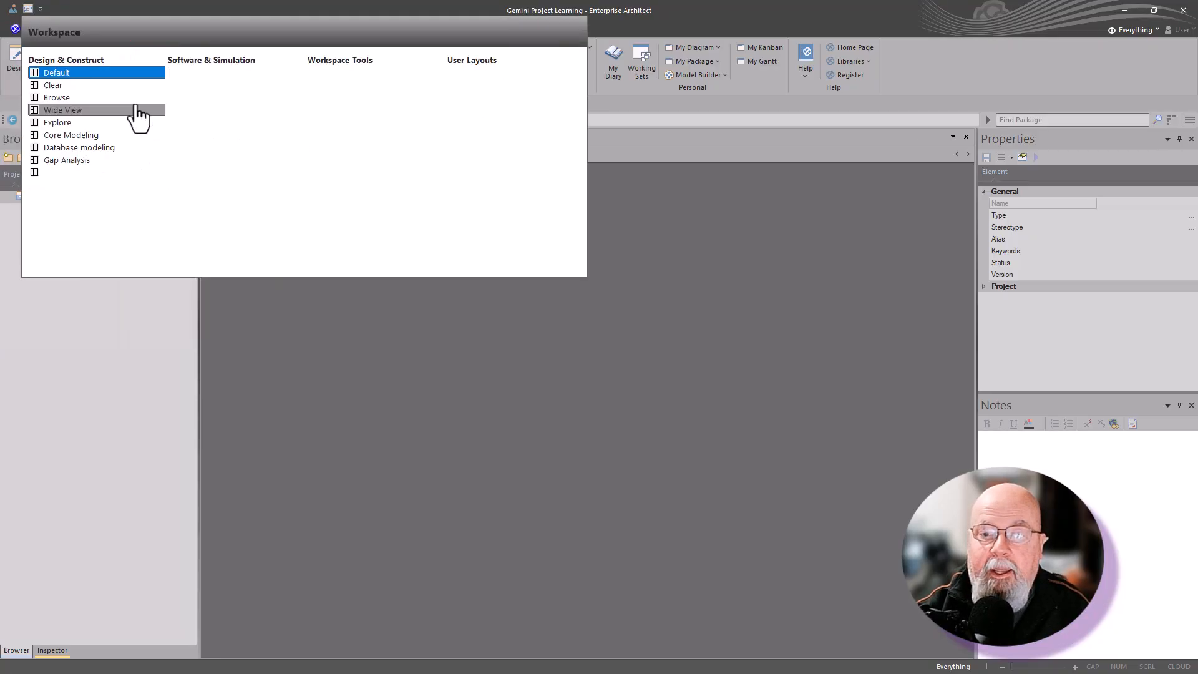
{"action": "left_click", "coordinate": [339, 324]}
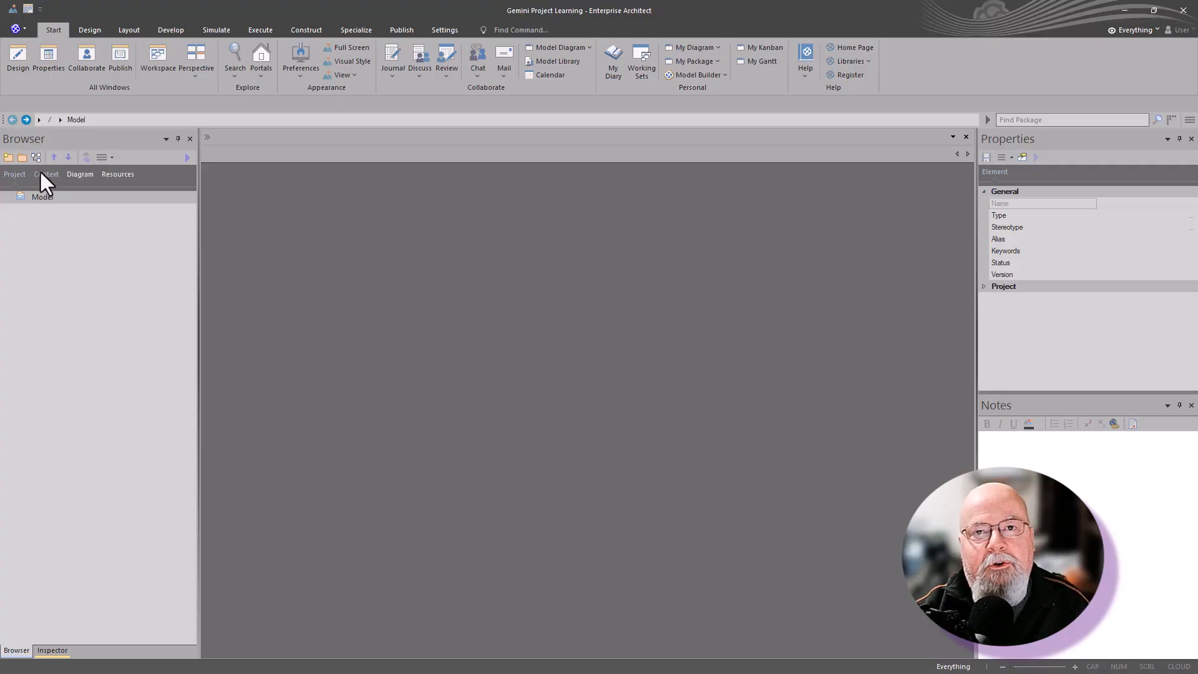
Create Package1 under Model with Create Diagram as its initial content, and give it a Use Case diagram from the UML Behavioral set.
{"action": "left_click", "coordinate": [21, 157]}
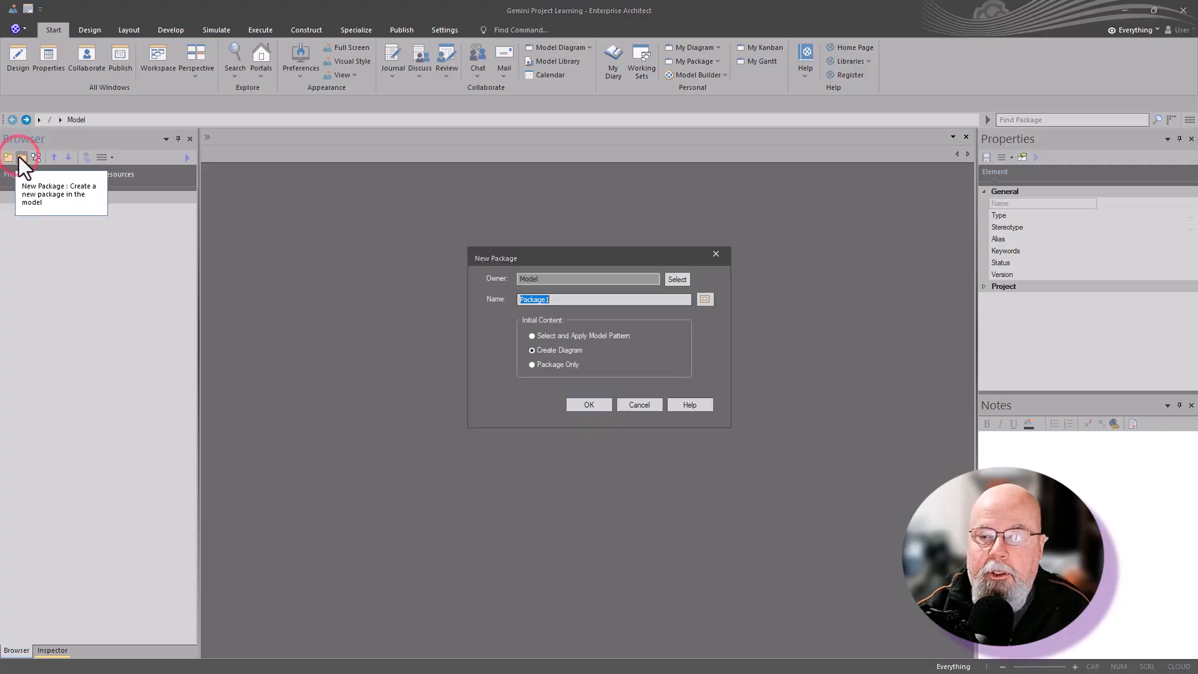
{"action": "left_click", "coordinate": [560, 350]}
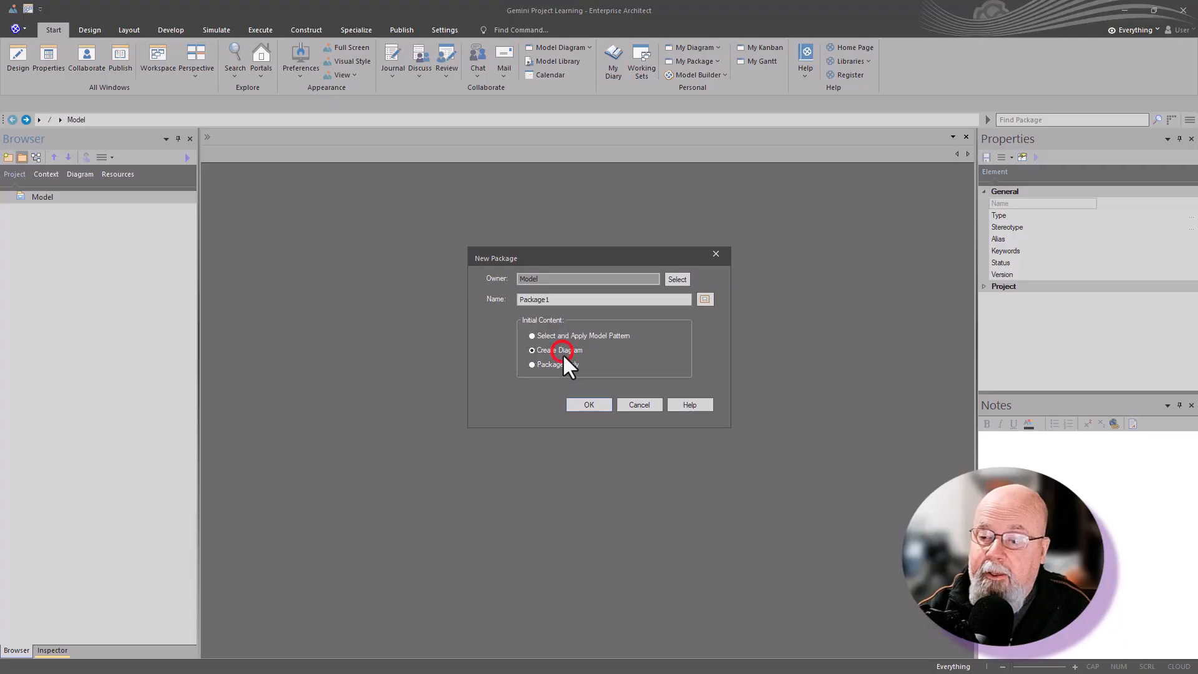
{"action": "left_click", "coordinate": [586, 404]}
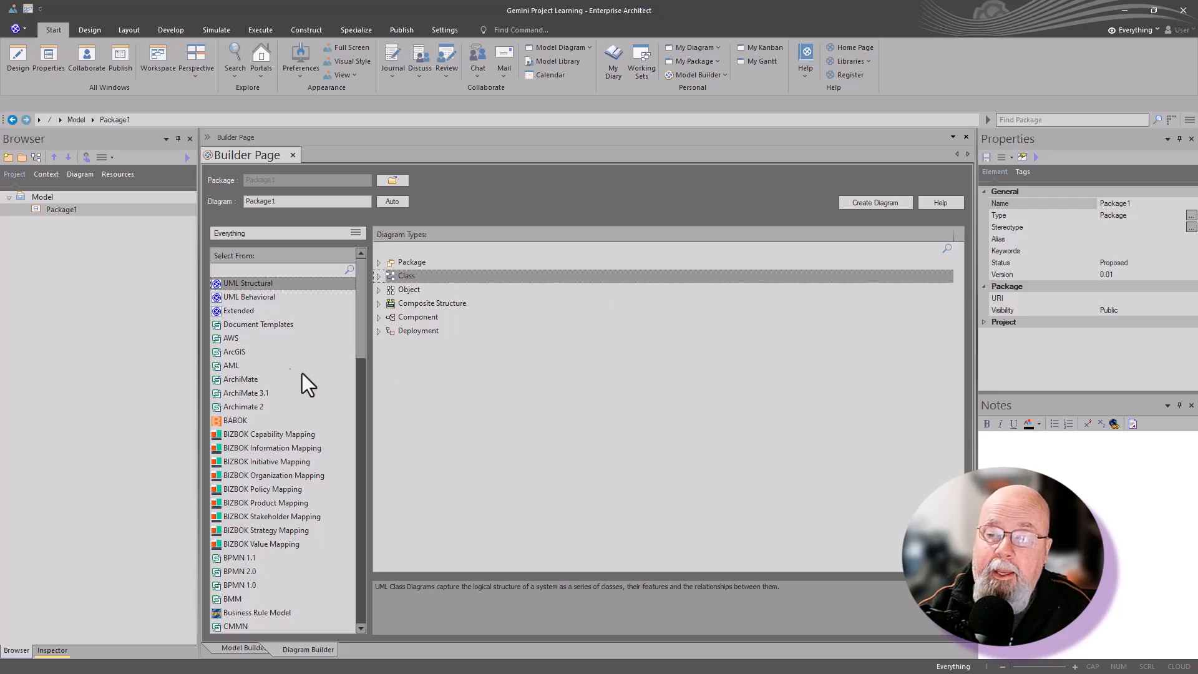
{"action": "left_click", "coordinate": [235, 296]}
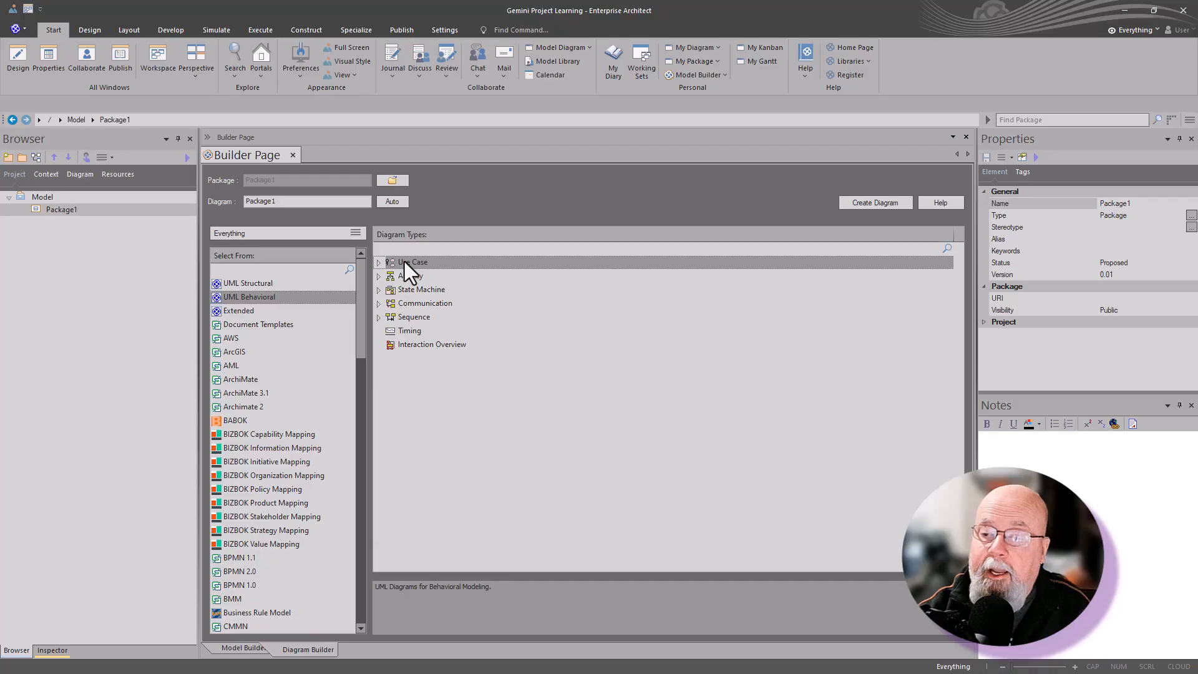
{"action": "left_click", "coordinate": [860, 204]}
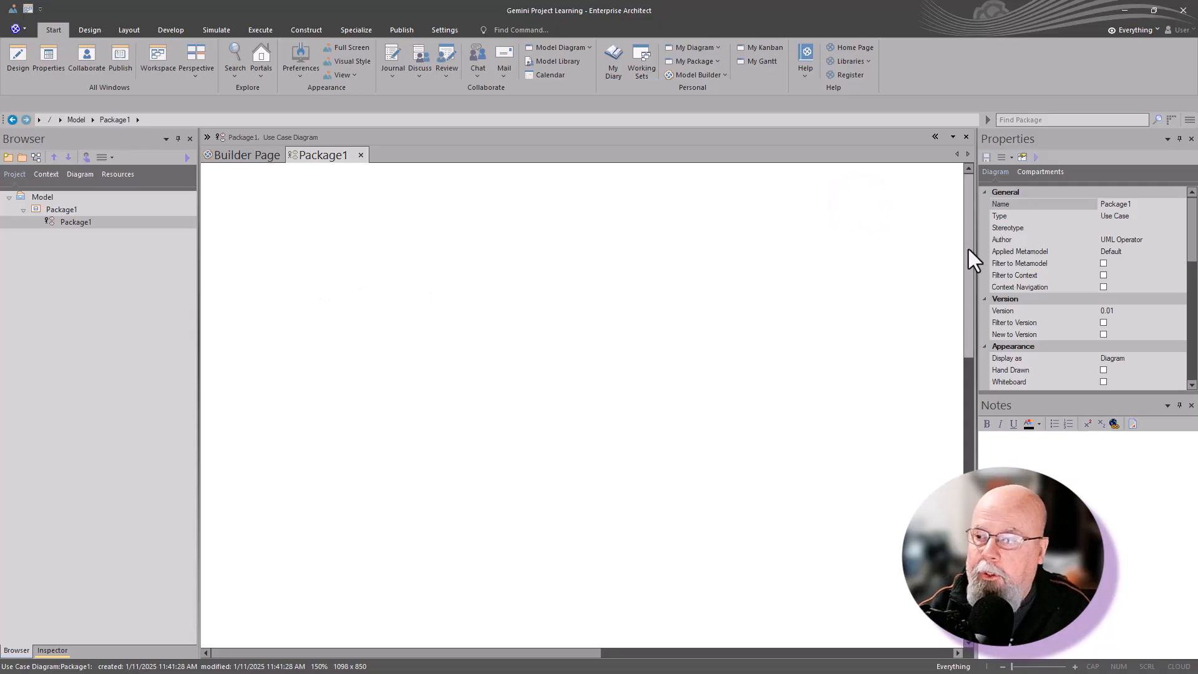
Select the new Use Case diagram and display the diagram Toolbox with its use case elements.
{"action": "left_click", "coordinate": [57, 219]}
{"action": "left_click", "coordinate": [273, 223]}
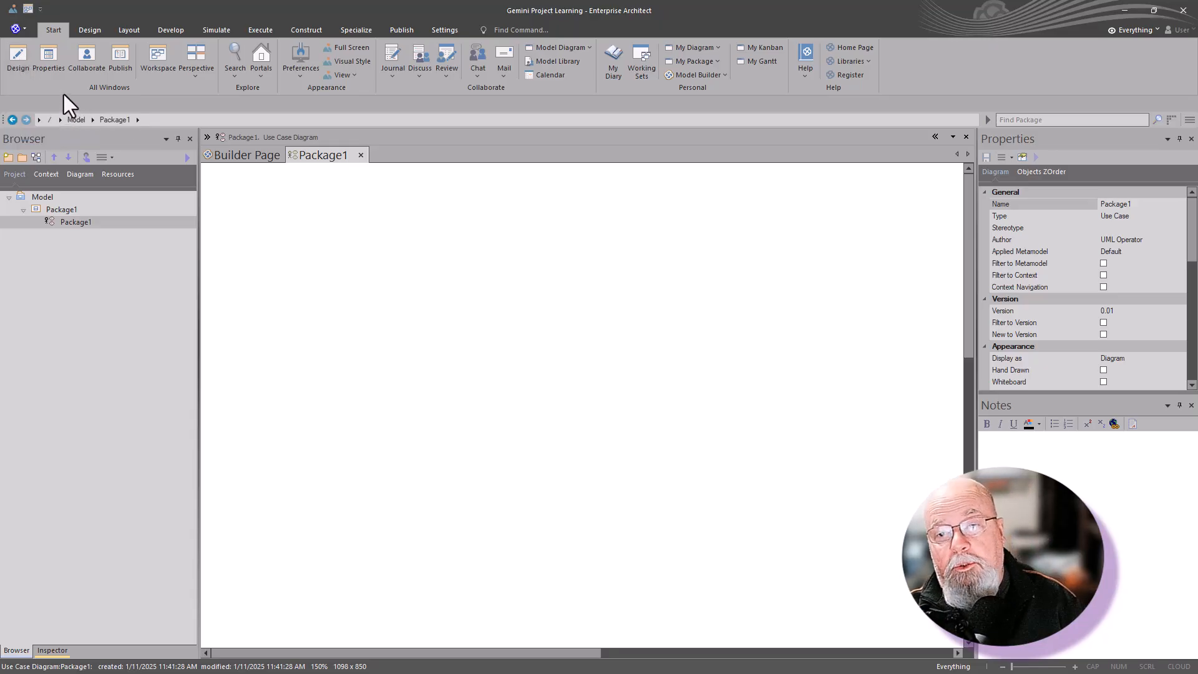
{"action": "left_click", "coordinate": [20, 65]}
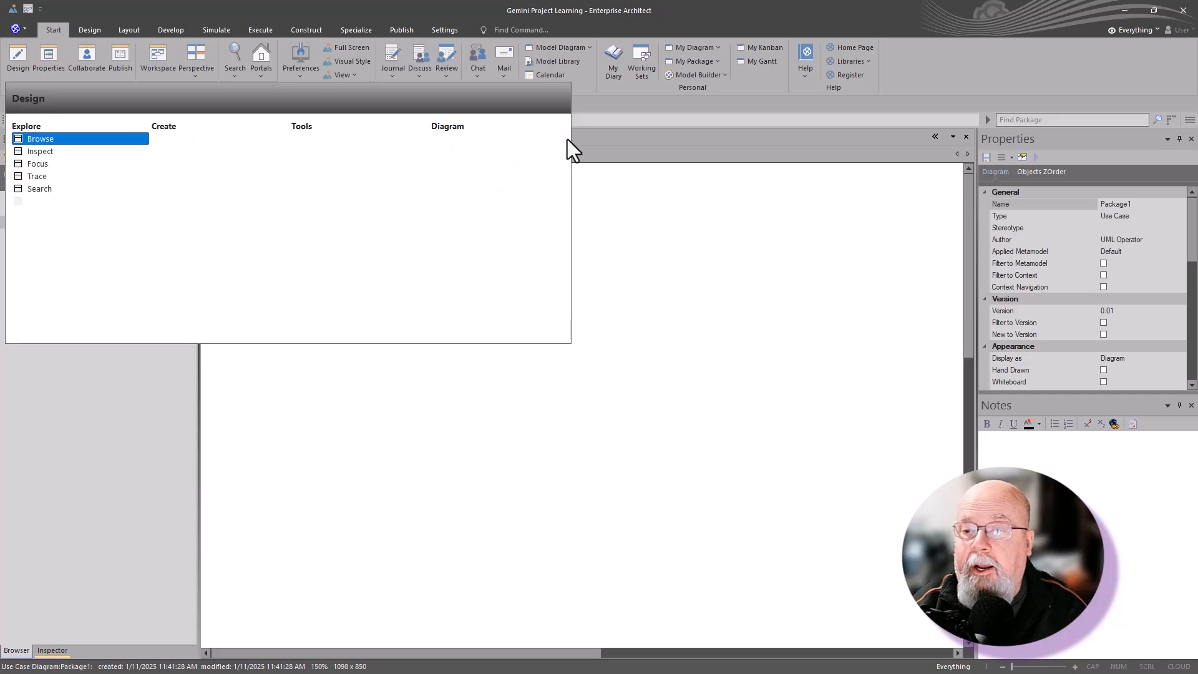
{"action": "left_click", "coordinate": [520, 142]}
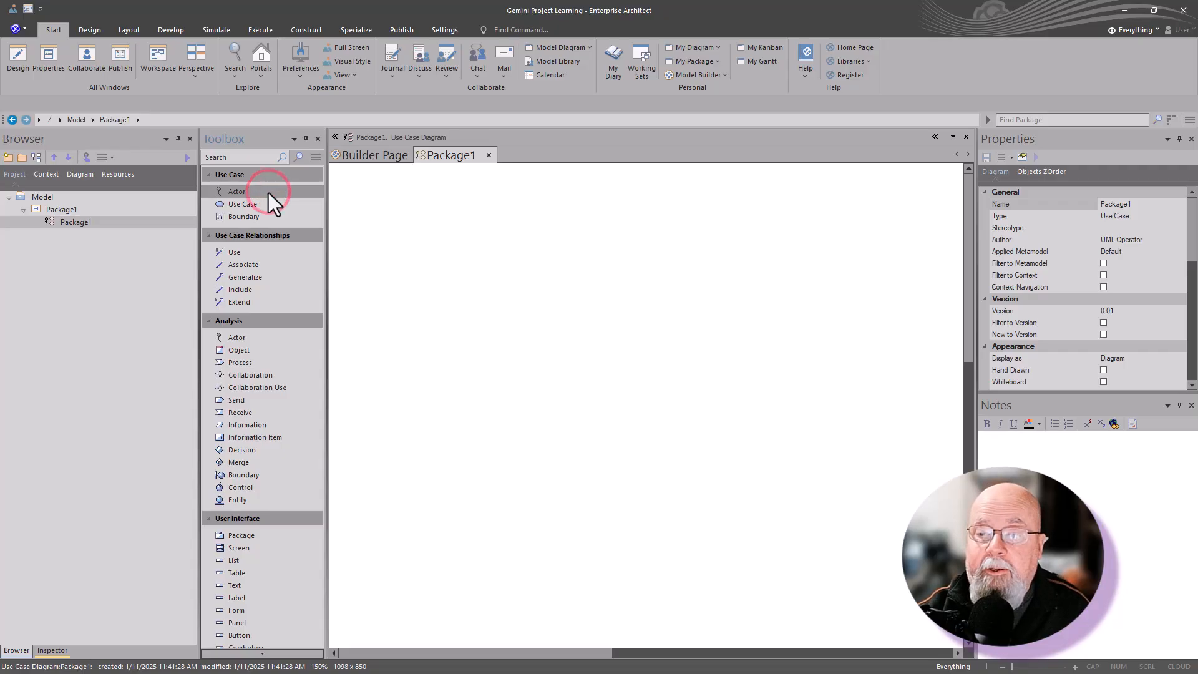
Place an actor at about left 51, top 43 on the diagram and a use case beside it at about left 229, top 42.
{"action": "left_click_drag", "start_coordinate": [388, 197], "coordinate": [413, 249]}
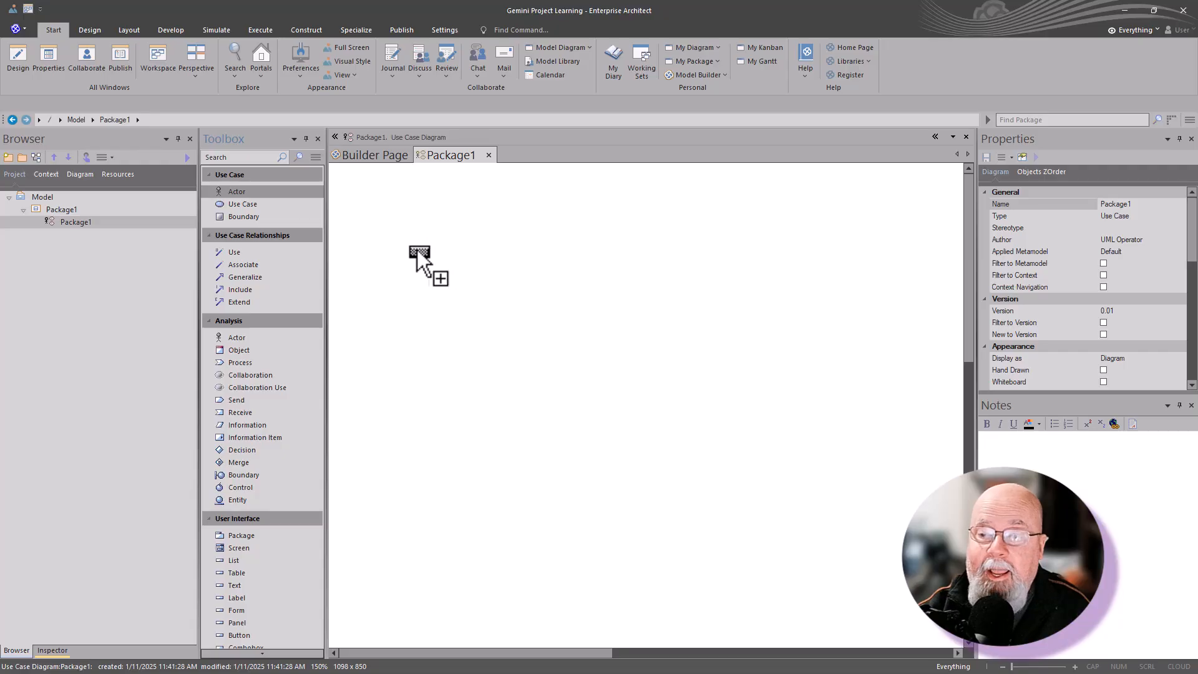
{"action": "left_click", "coordinate": [377, 205]}
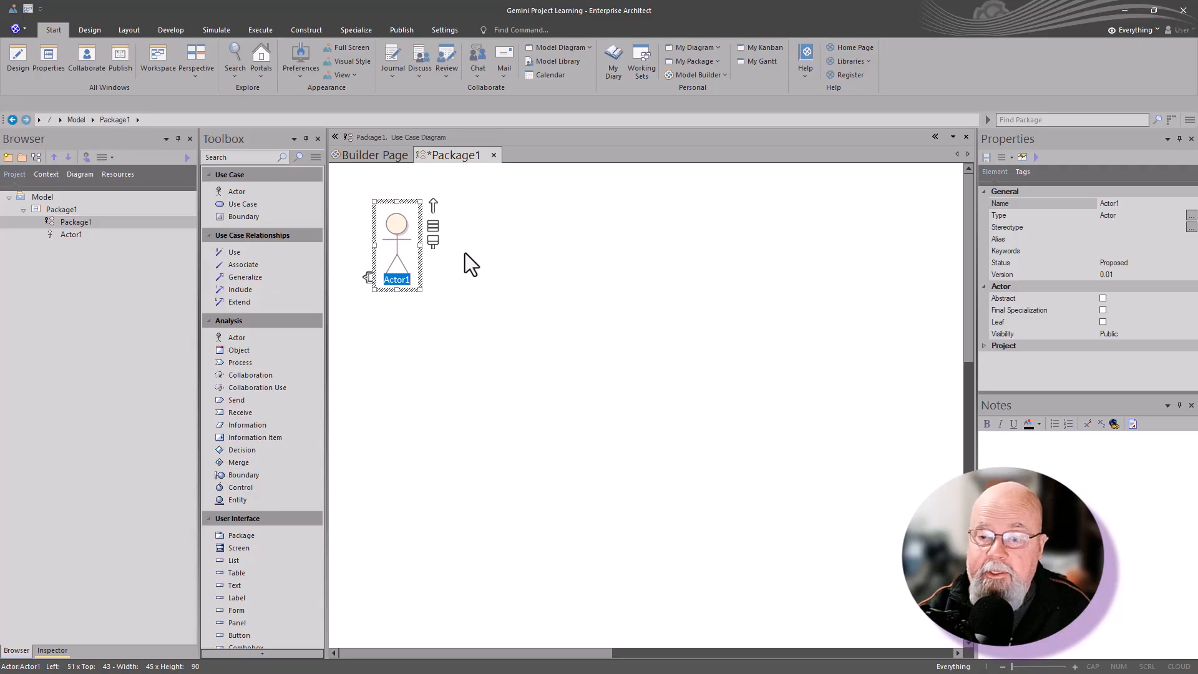
{"action": "left_click", "coordinate": [266, 205]}
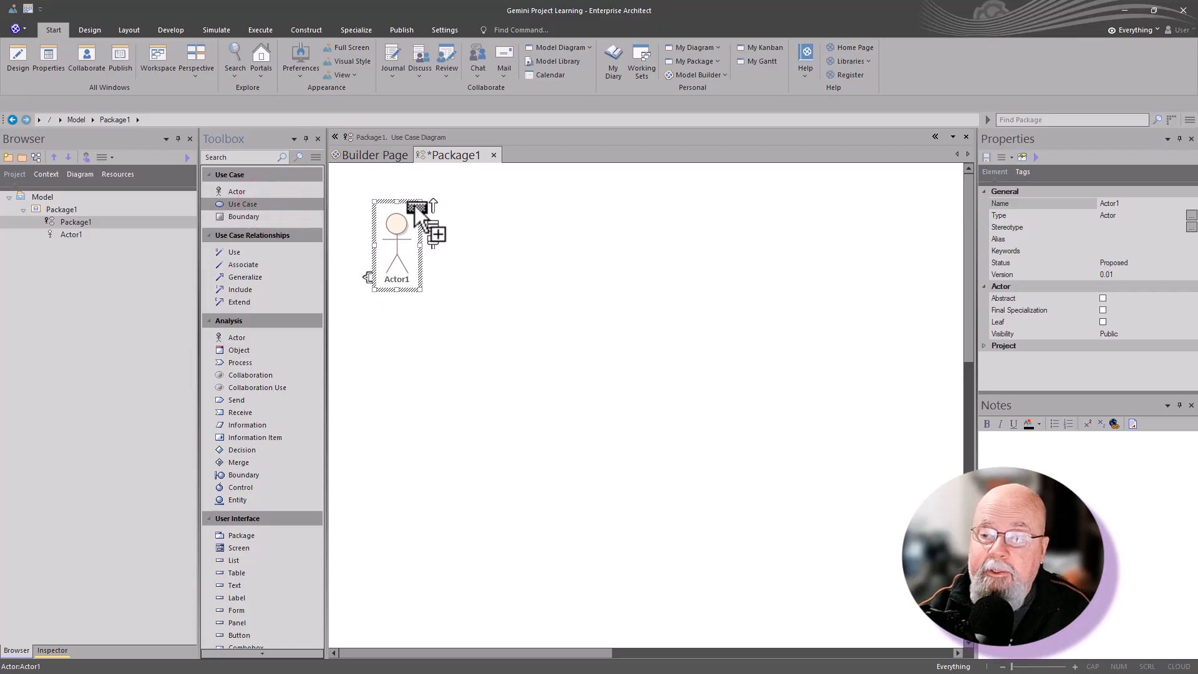
{"action": "left_click", "coordinate": [543, 206]}
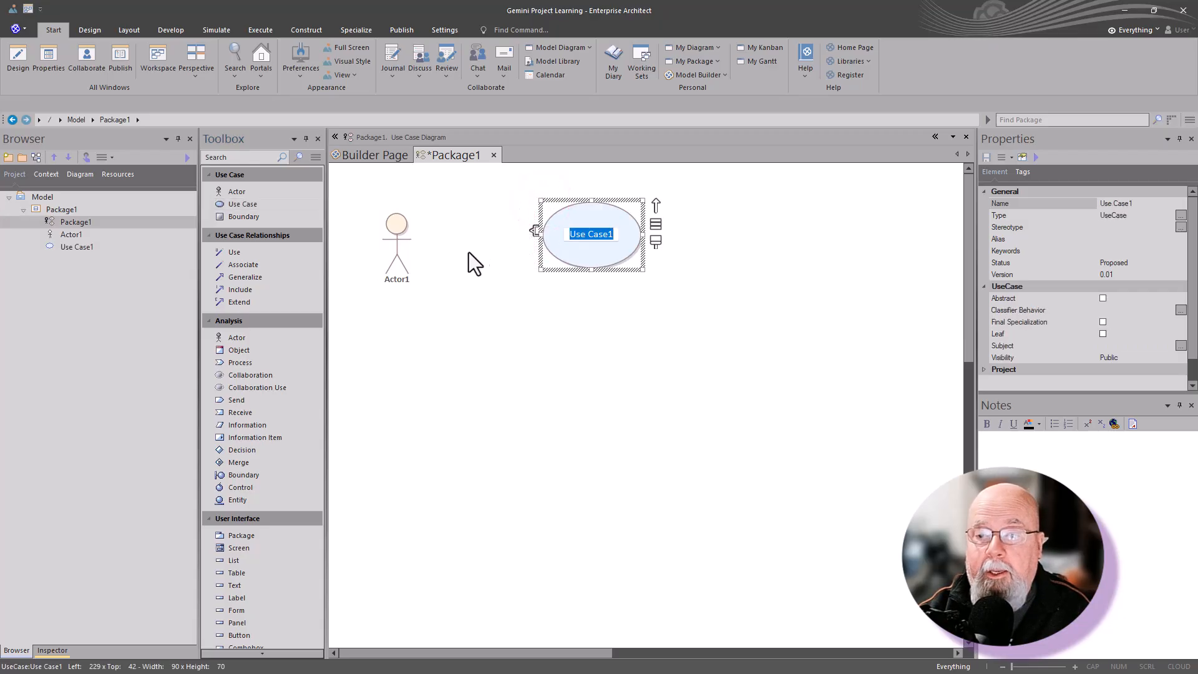
Add a second use case below the first and move both closer to the actor, to about left 184 and left 193.
{"action": "left_click", "coordinate": [237, 204]}
{"action": "left_click", "coordinate": [577, 359]}
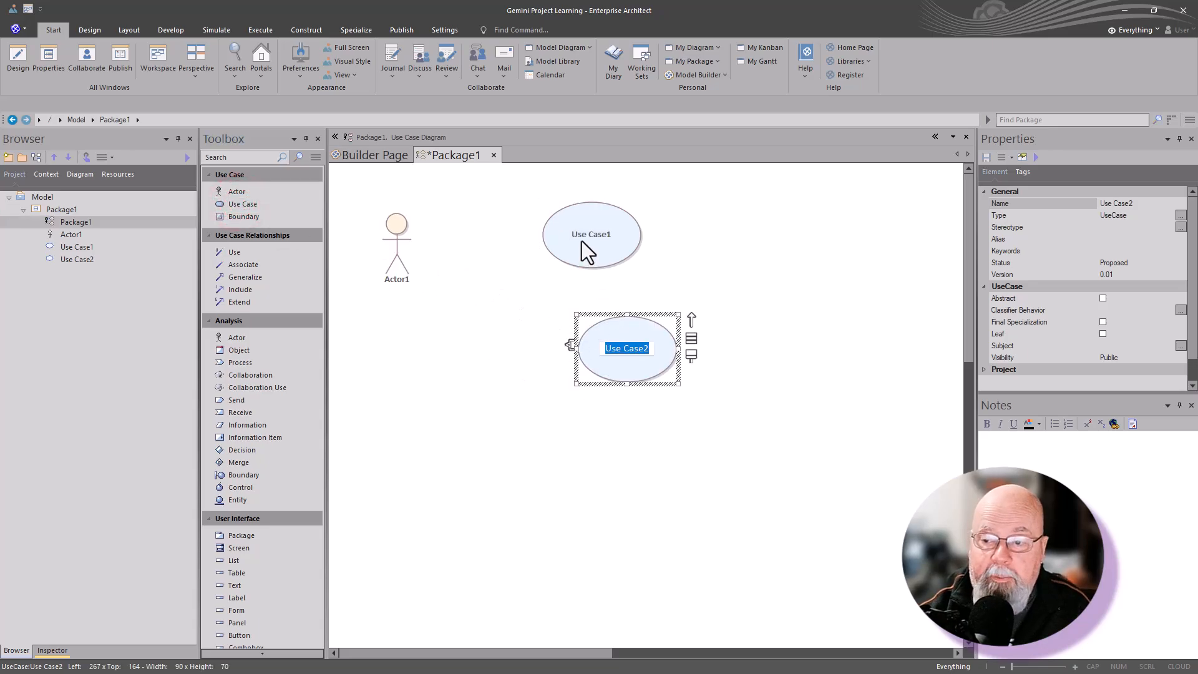
{"action": "left_click_drag", "start_coordinate": [581, 241], "coordinate": [539, 234]}
{"action": "left_click_drag", "start_coordinate": [614, 350], "coordinate": [548, 348]}
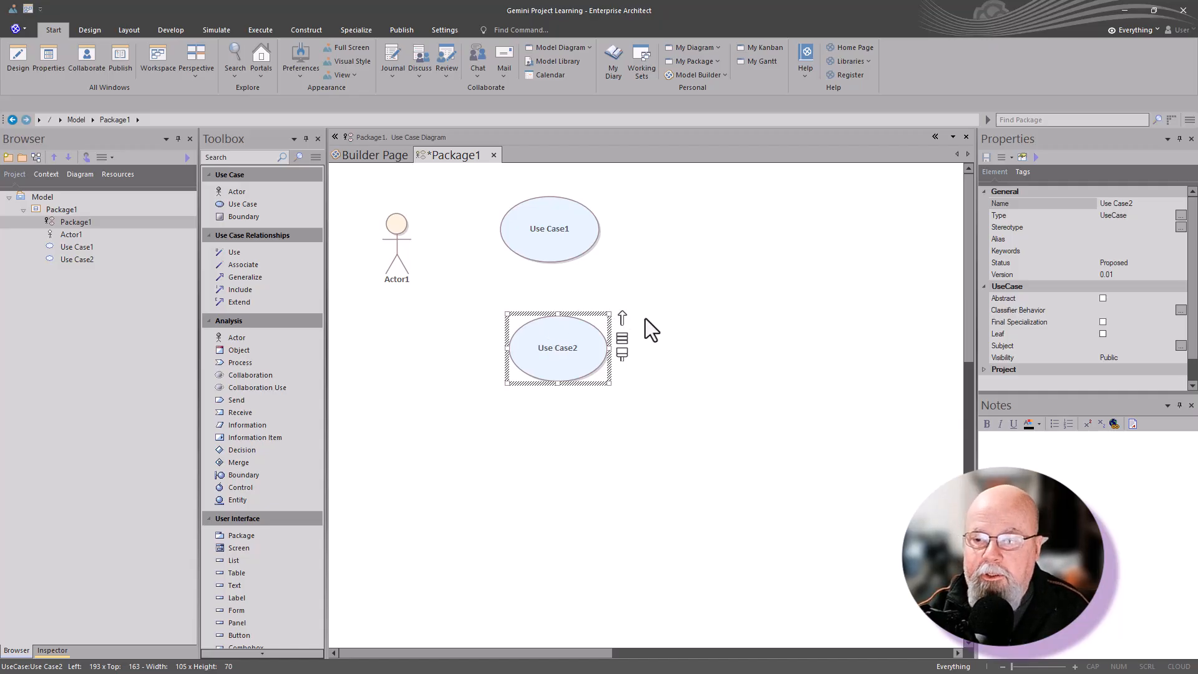
Connect the actor to the upper use case with an Association relationship.
{"action": "left_click", "coordinate": [394, 251]}
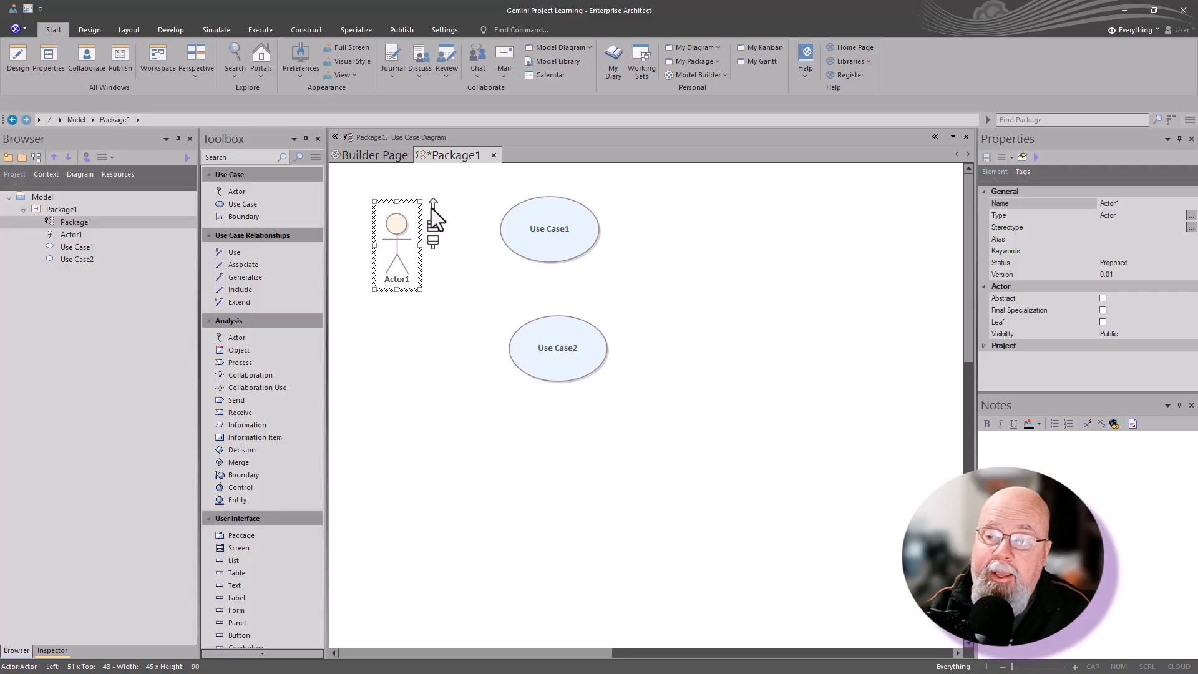
{"action": "left_click_drag", "start_coordinate": [431, 208], "coordinate": [521, 230]}
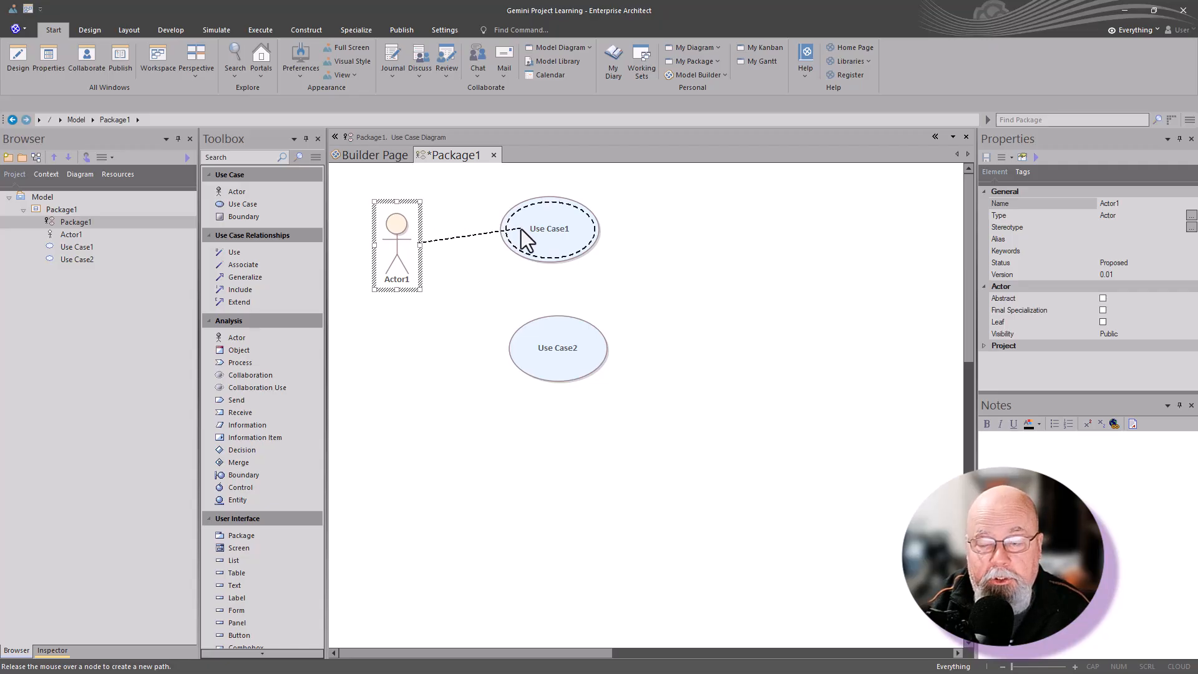
{"action": "left_click_drag", "start_coordinate": [521, 229], "coordinate": [521, 230]}
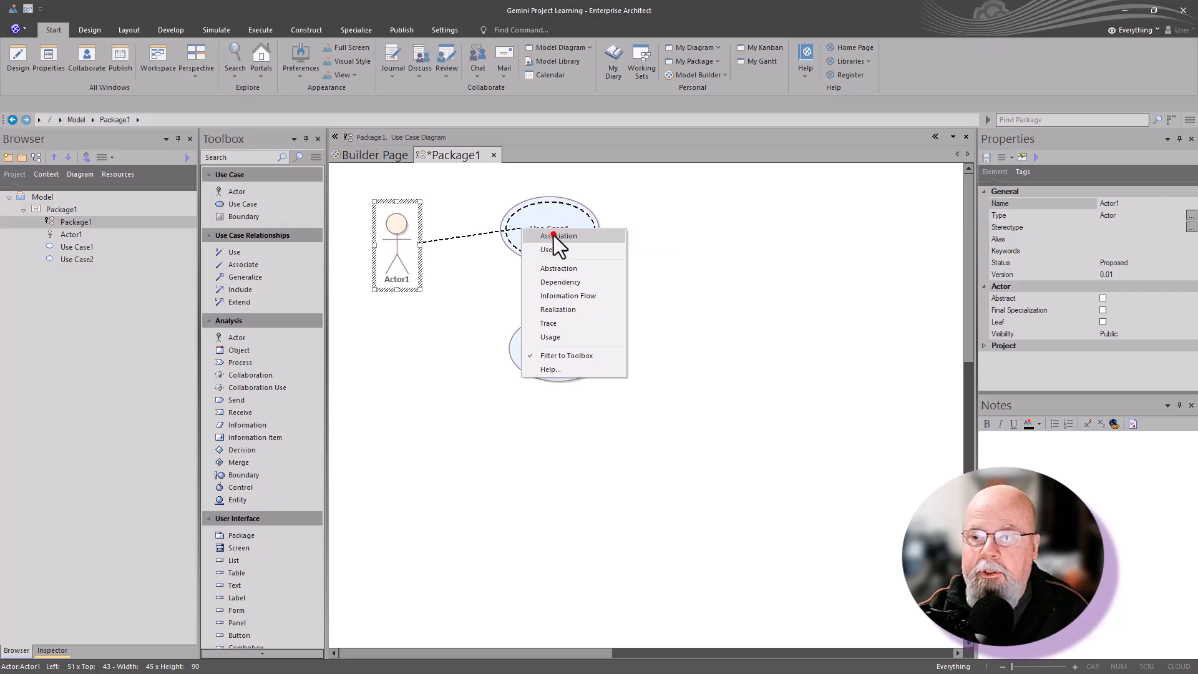
{"action": "left_click", "coordinate": [553, 236]}
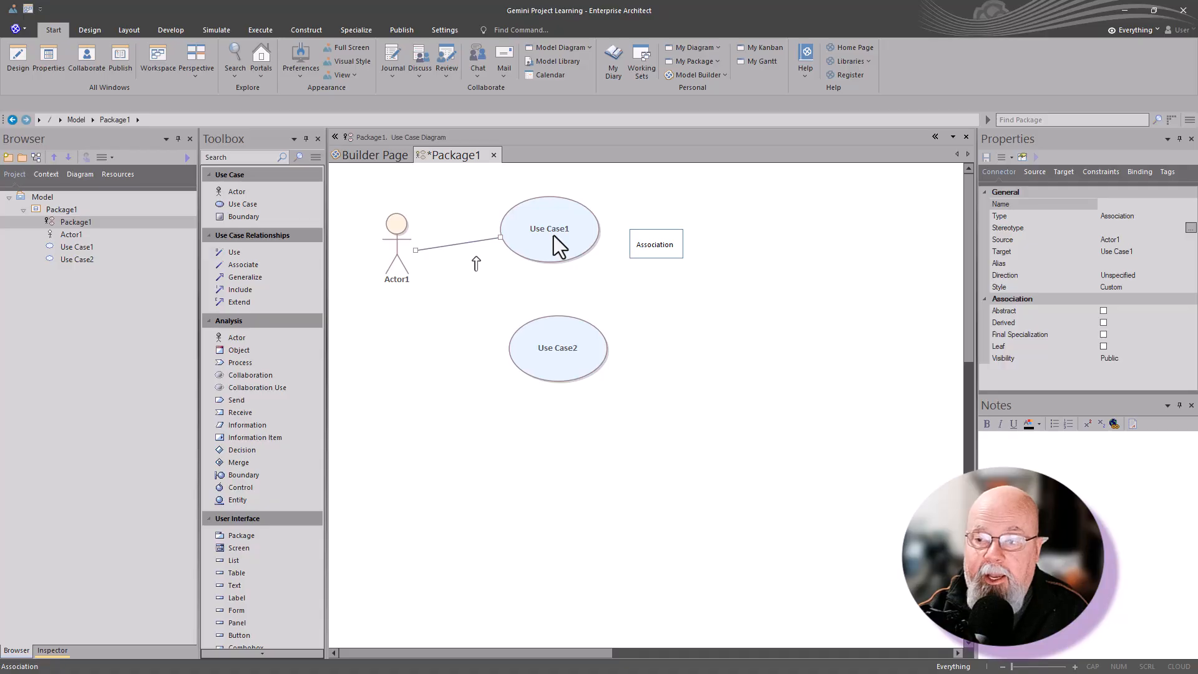
Connect the upper use case to the lower one with an Association relationship.
{"action": "left_click", "coordinate": [553, 235]}
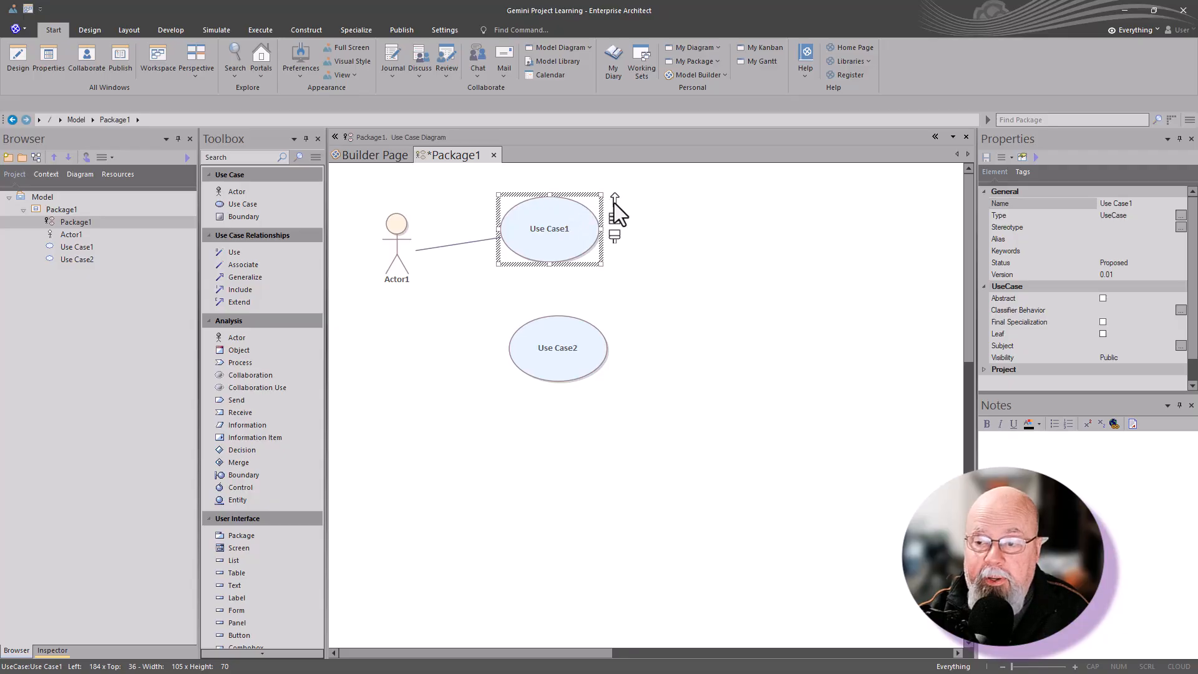
{"action": "left_click_drag", "start_coordinate": [615, 201], "coordinate": [556, 340]}
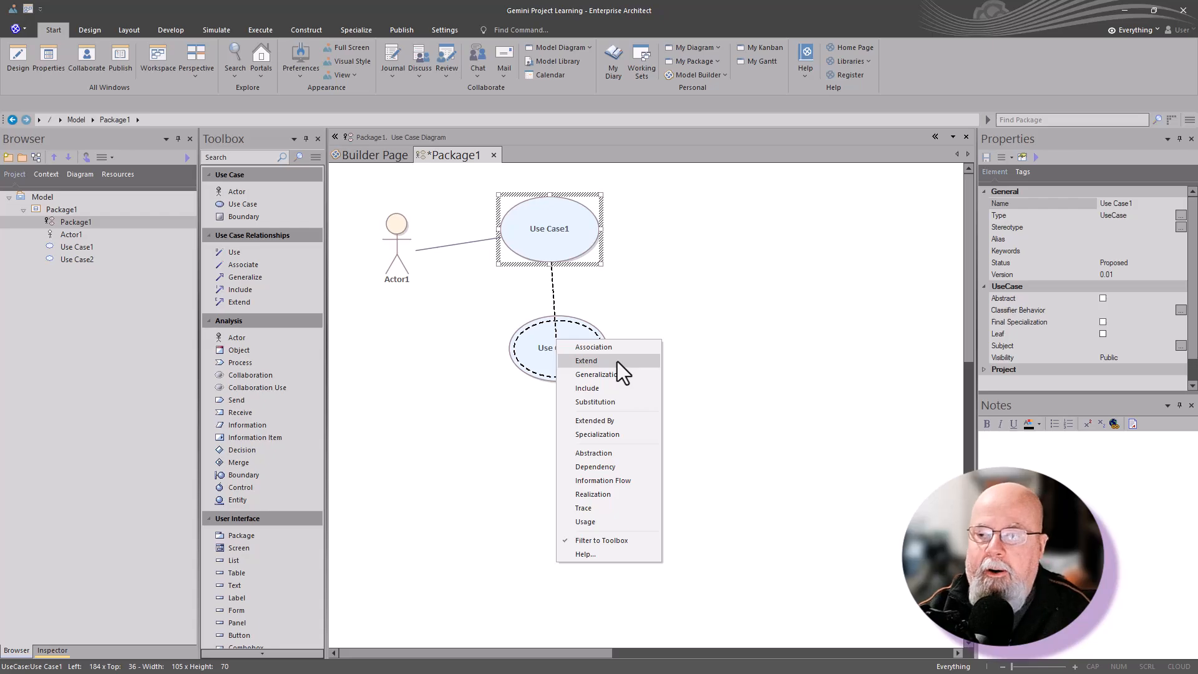
{"action": "left_click", "coordinate": [601, 348]}
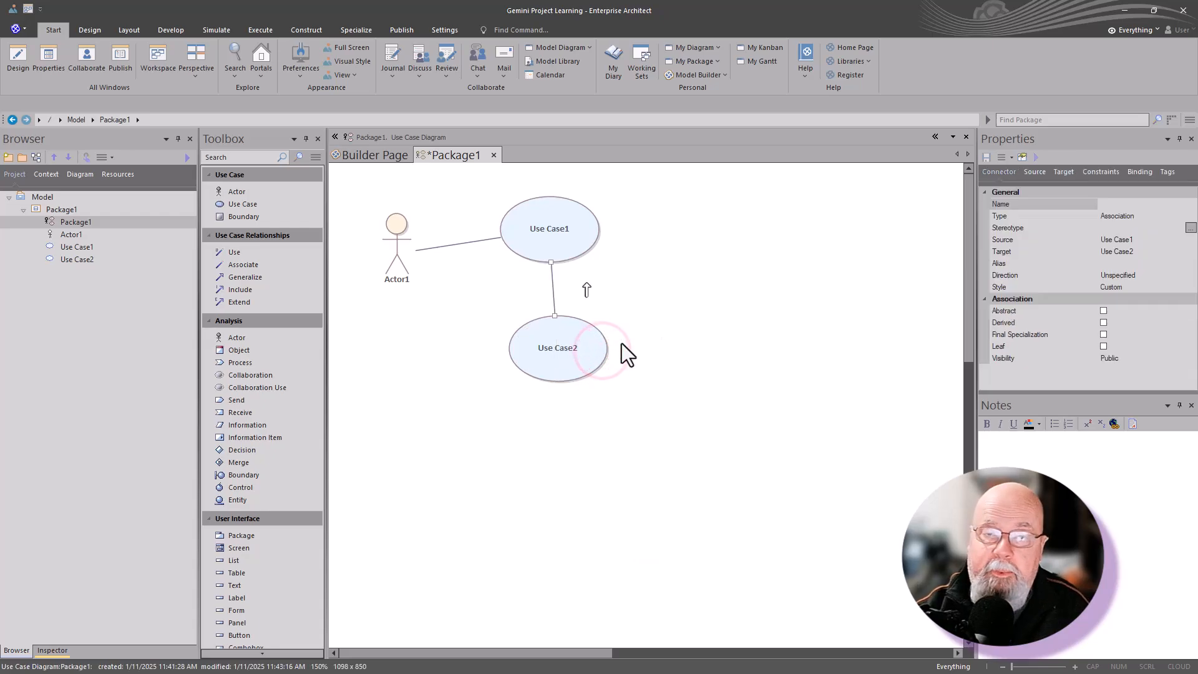